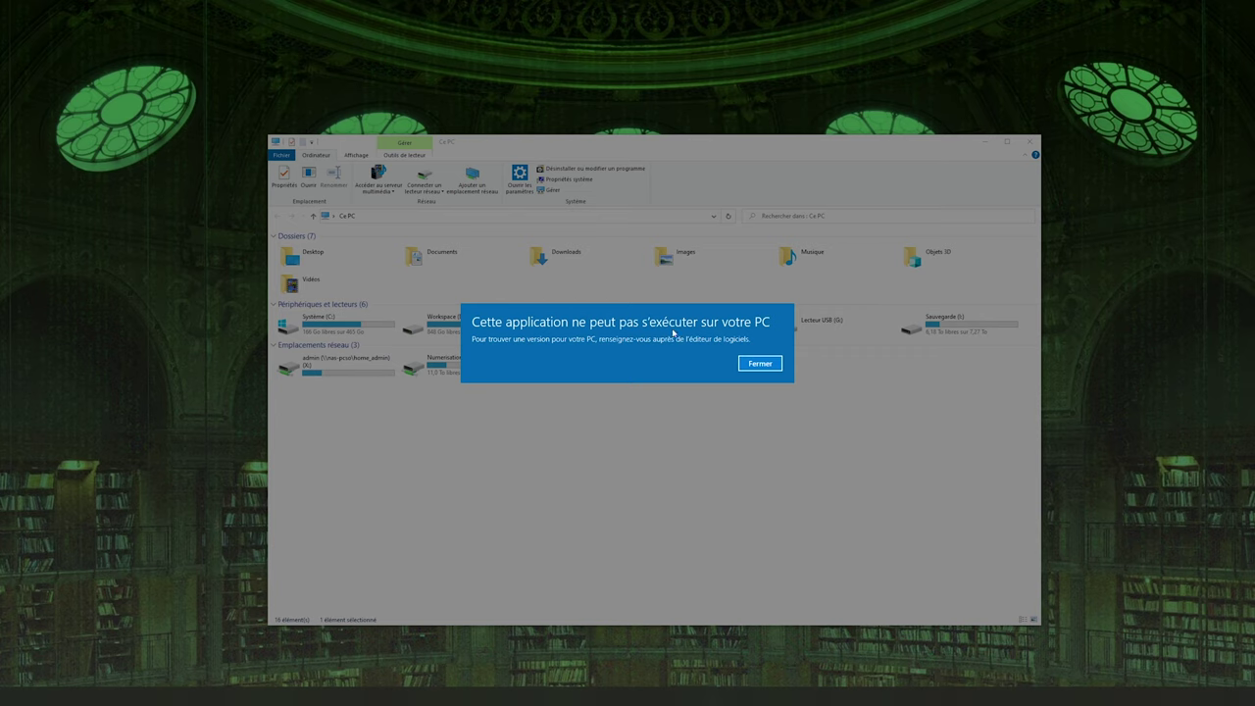
Dismiss the incompatibility message and try to run Setup.exe from the Setup folder on the Soldier of Fortune DVD
{"action": "left_click", "coordinate": [757, 365]}
{"action": "right_click", "coordinate": [704, 327]}
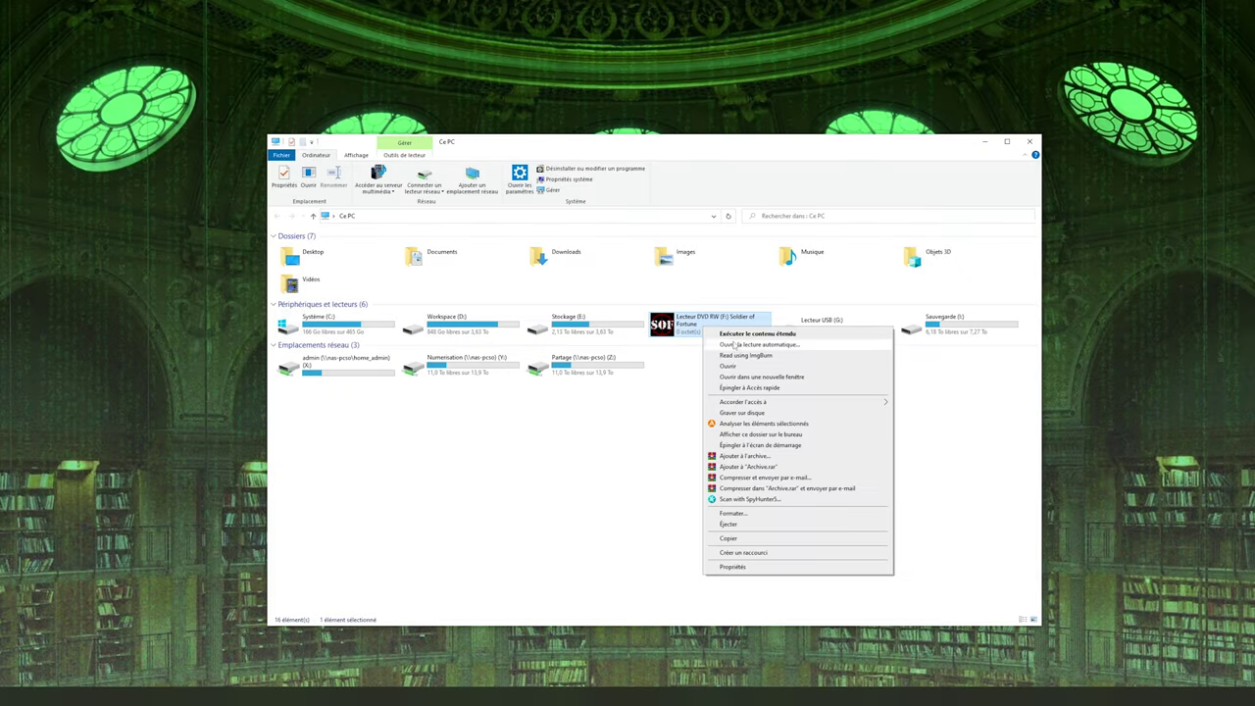
{"action": "left_click", "coordinate": [730, 365]}
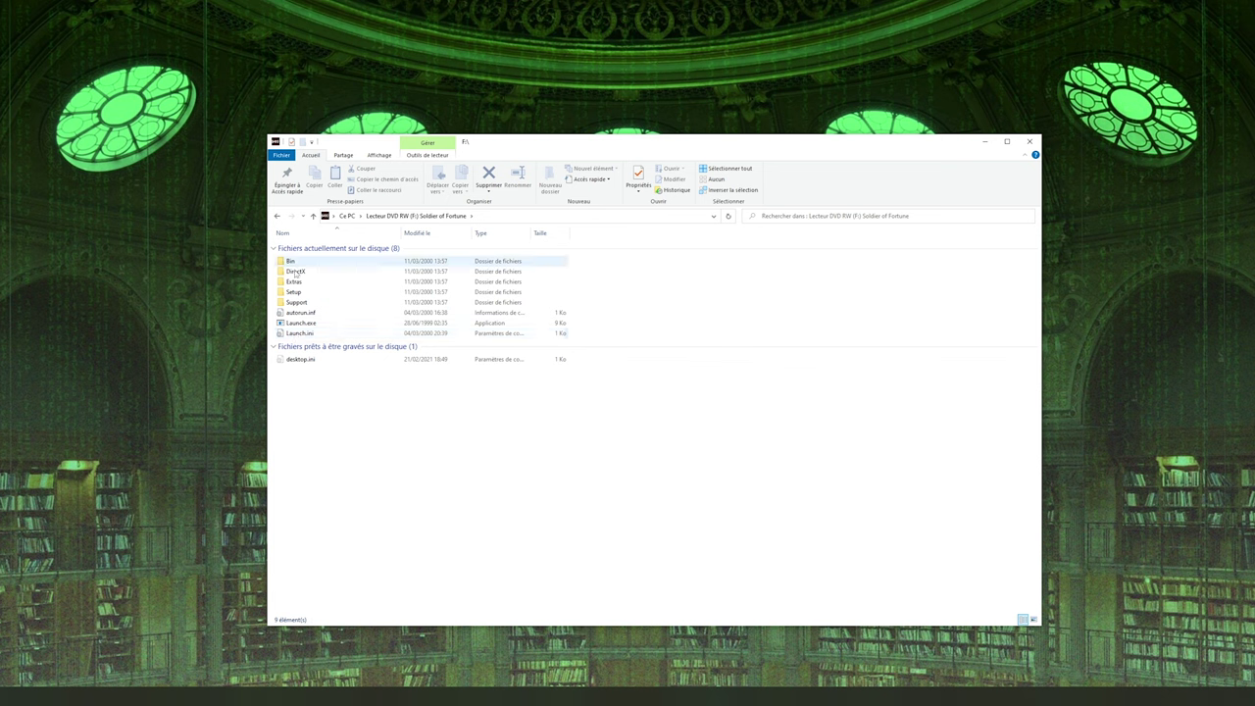
{"action": "double_click", "coordinate": [293, 292]}
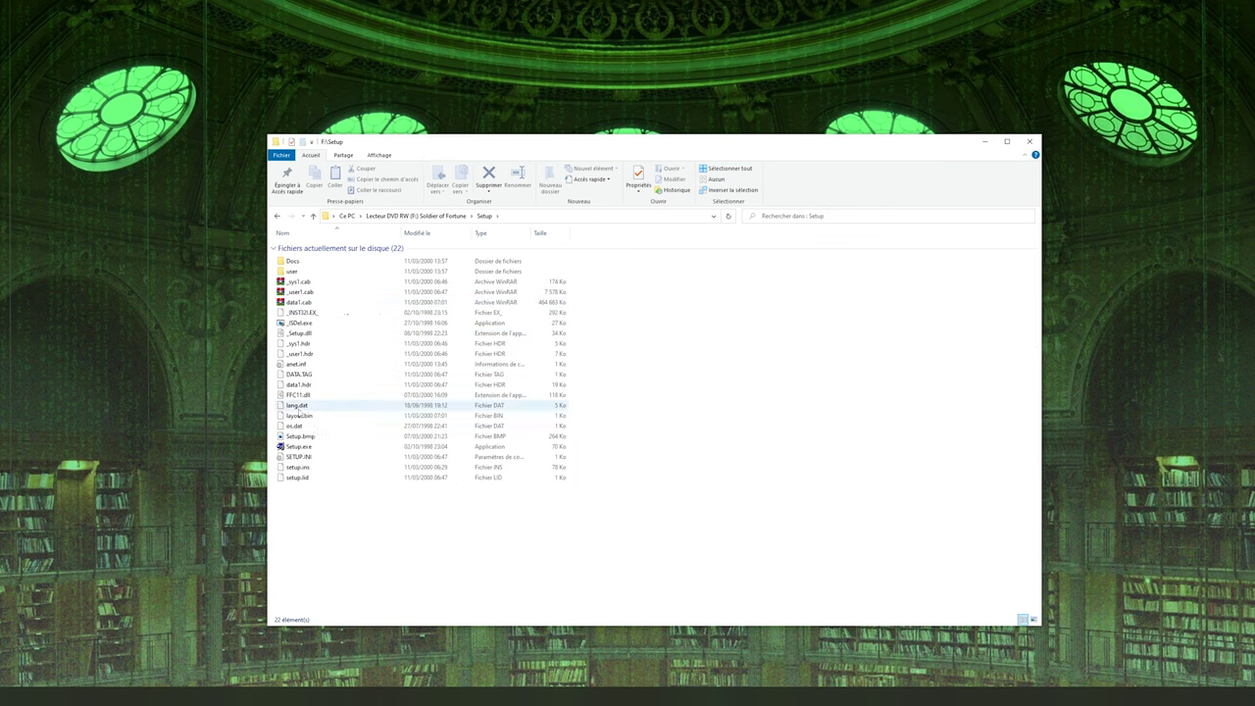
{"action": "double_click", "coordinate": [302, 447]}
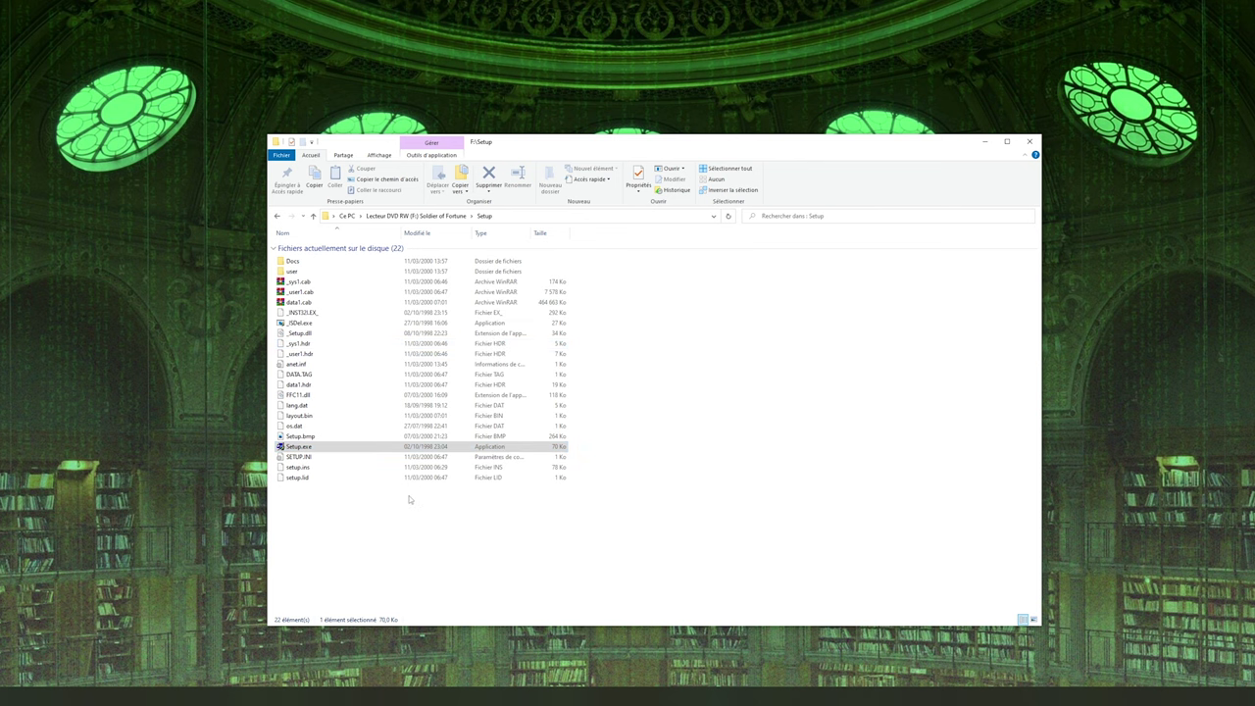
End the 32-bit Setup Launcher process in Task Manager and close Task Manager
{"action": "right_click", "coordinate": [237, 687]}
{"action": "left_click", "coordinate": [279, 661]}
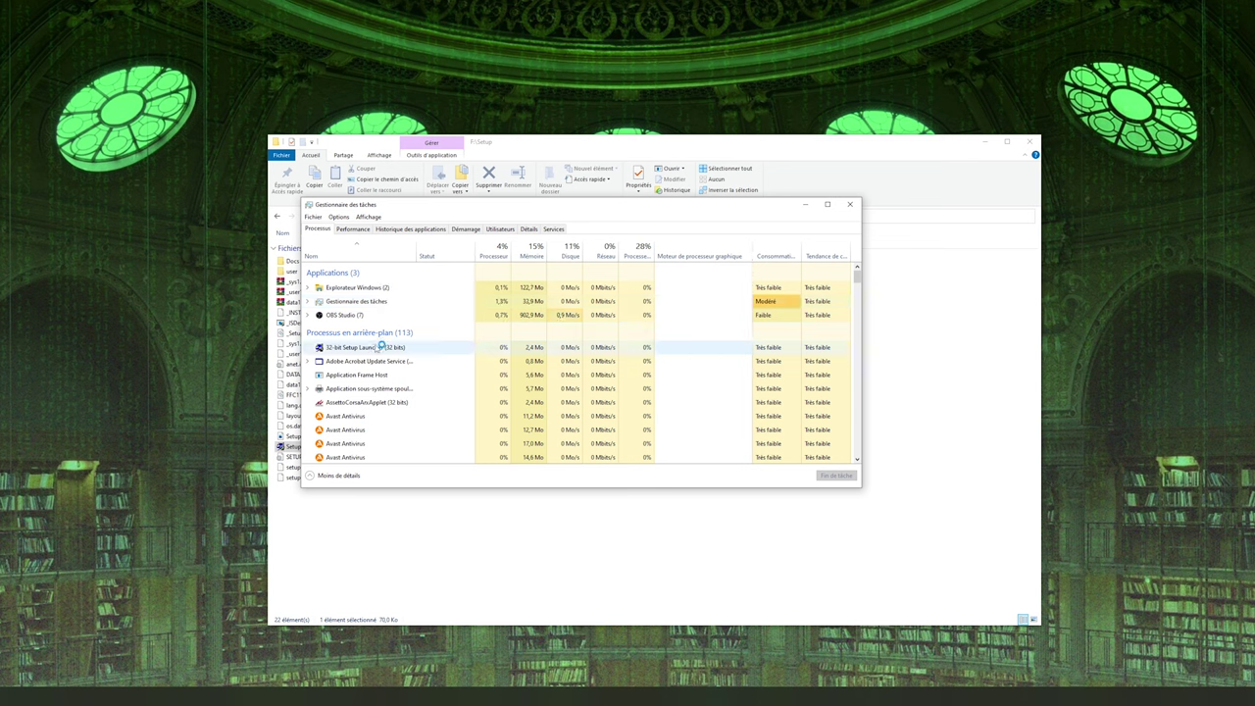
{"action": "left_click", "coordinate": [376, 351]}
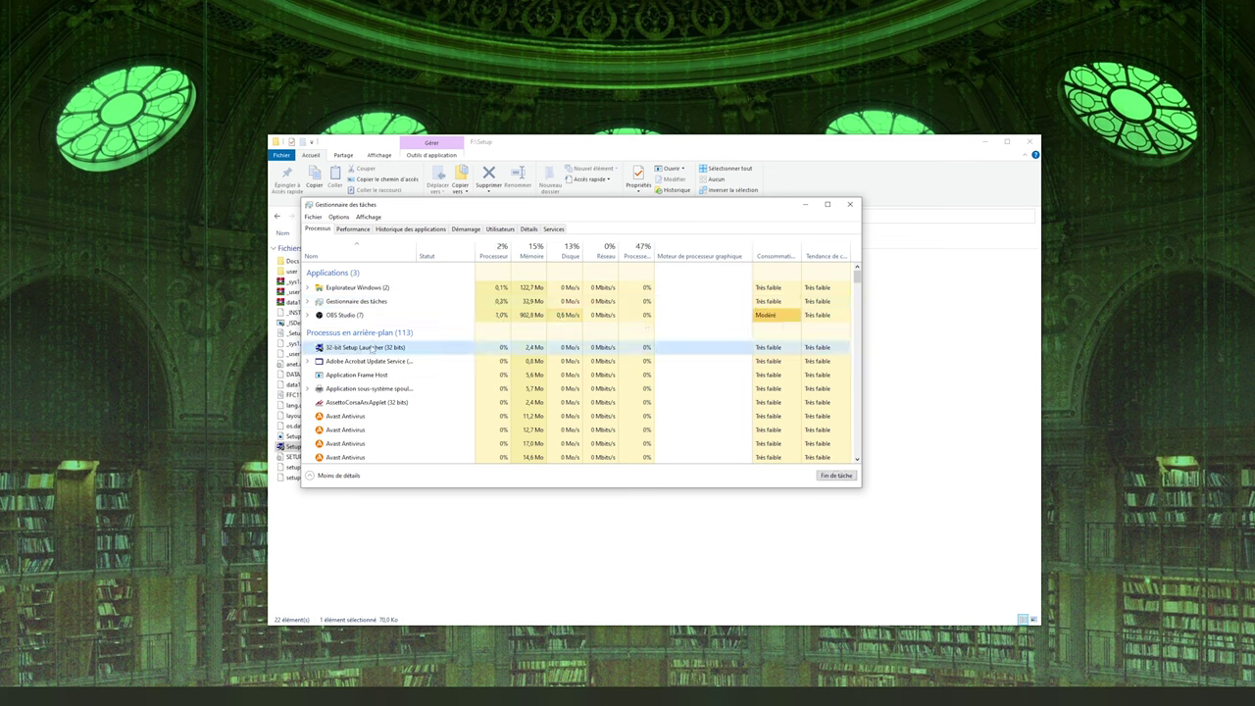
{"action": "right_click", "coordinate": [375, 350]}
{"action": "left_click", "coordinate": [397, 354]}
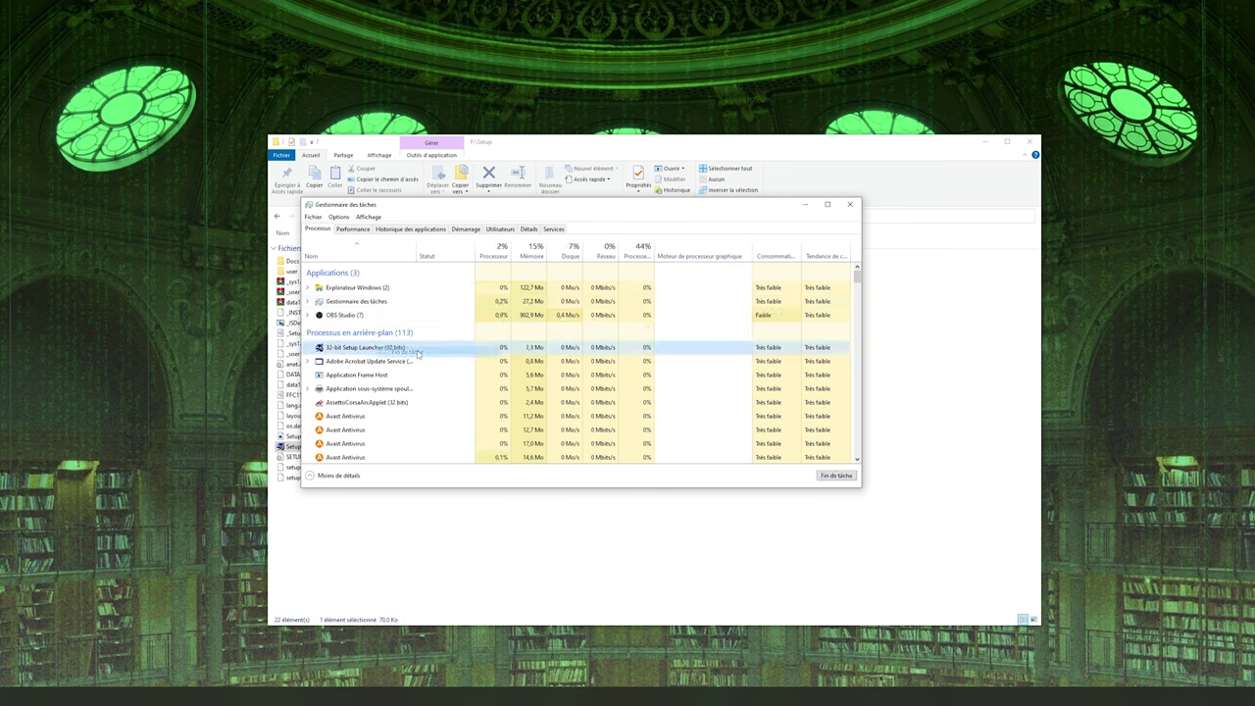
{"action": "left_click", "coordinate": [852, 205]}
Switch to VMware Workstation 15 Player and start the Windows XP Professional 32Bits virtual machine
{"action": "left_click", "coordinate": [667, 520]}
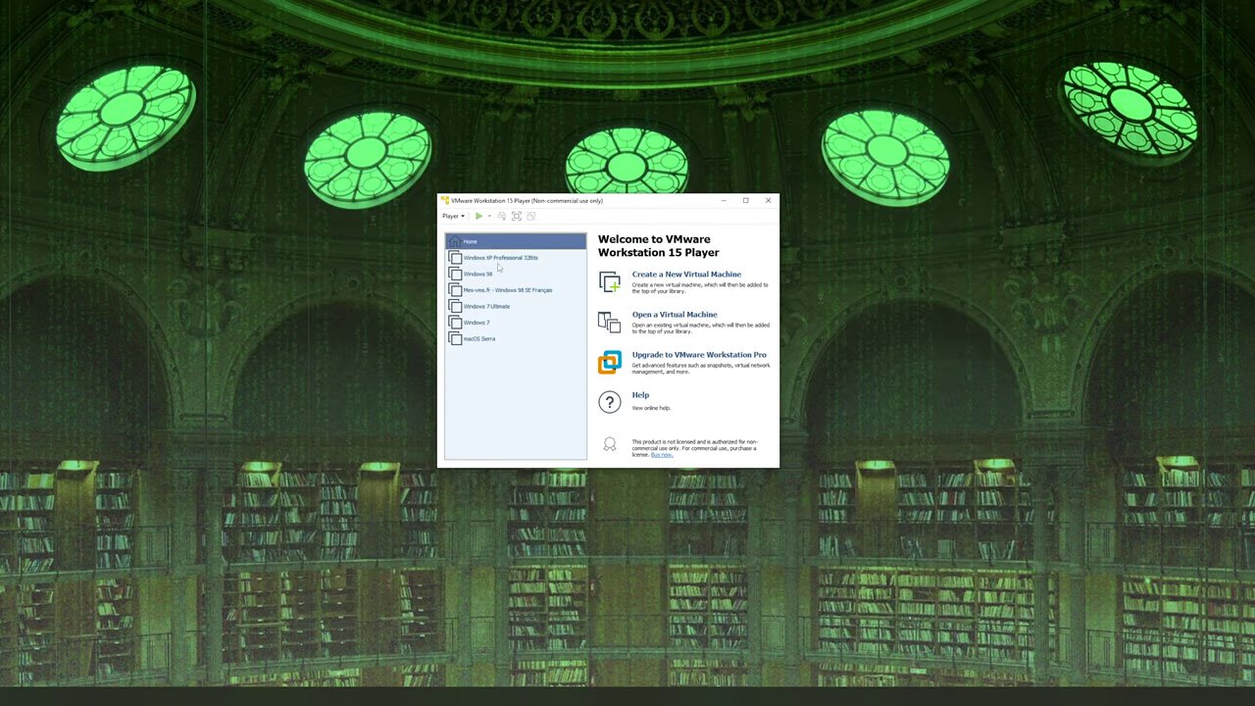
{"action": "left_click", "coordinate": [501, 258]}
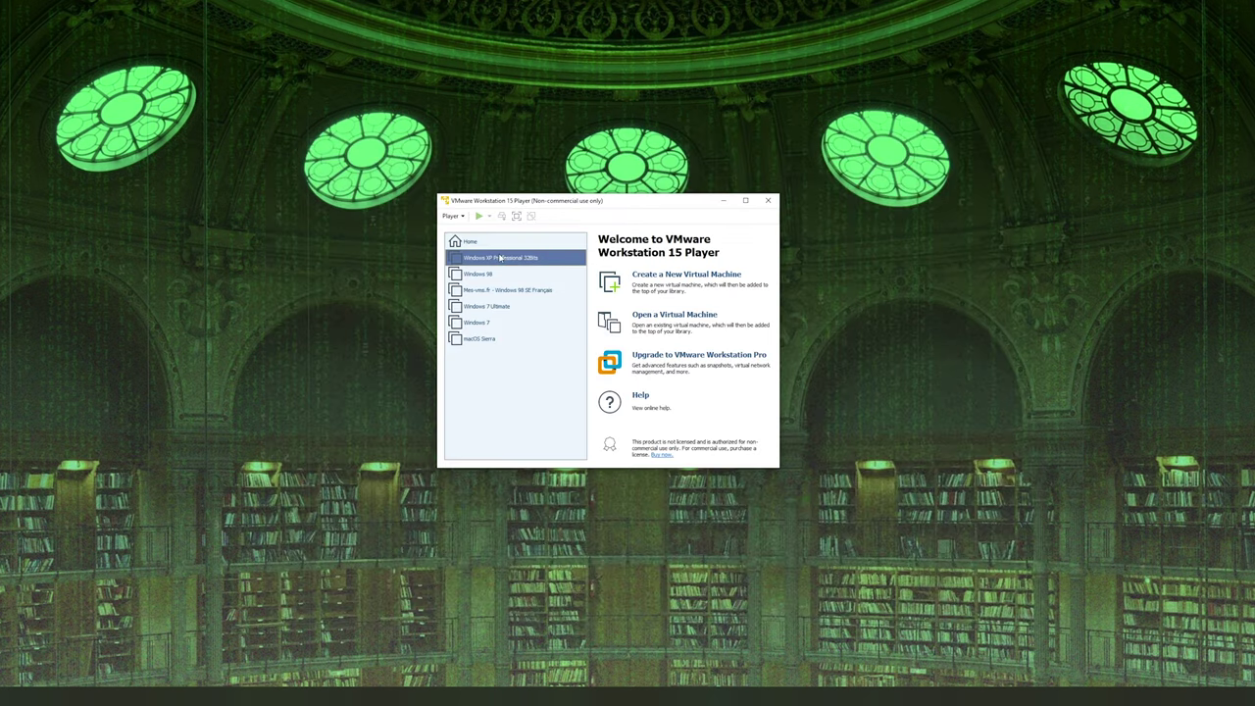
{"action": "double_click", "coordinate": [500, 258]}
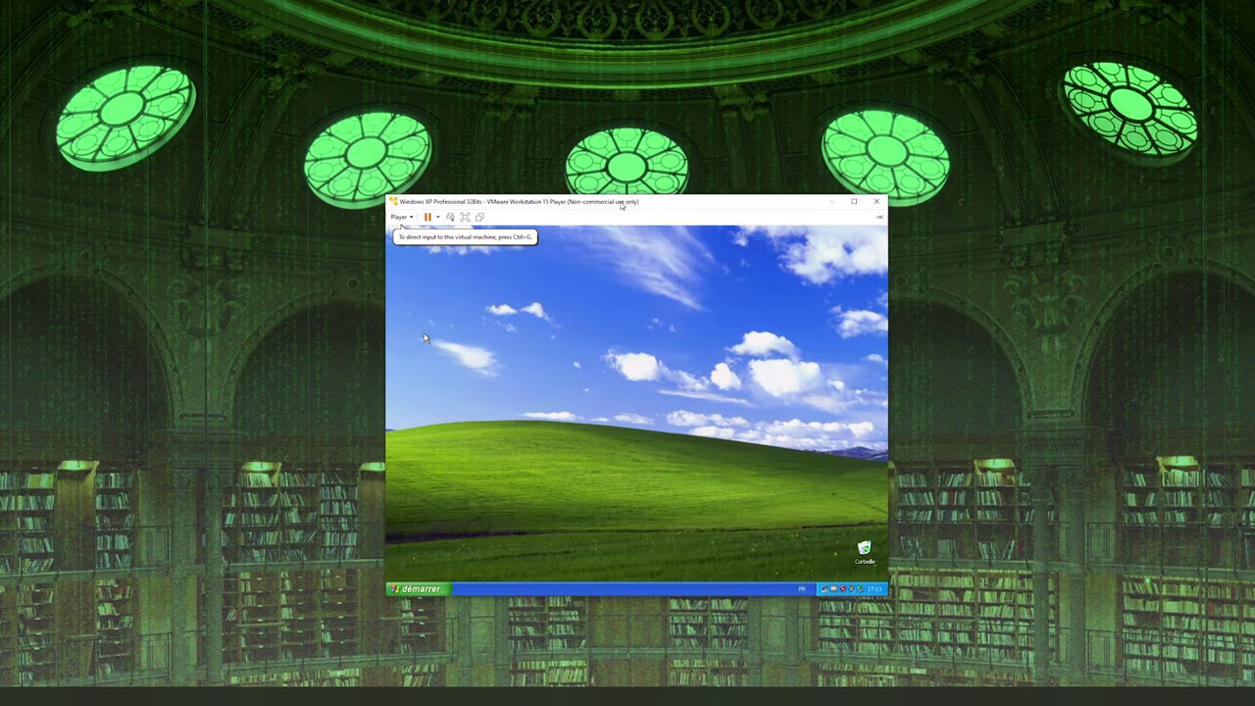
{"action": "left_click", "coordinate": [450, 335]}
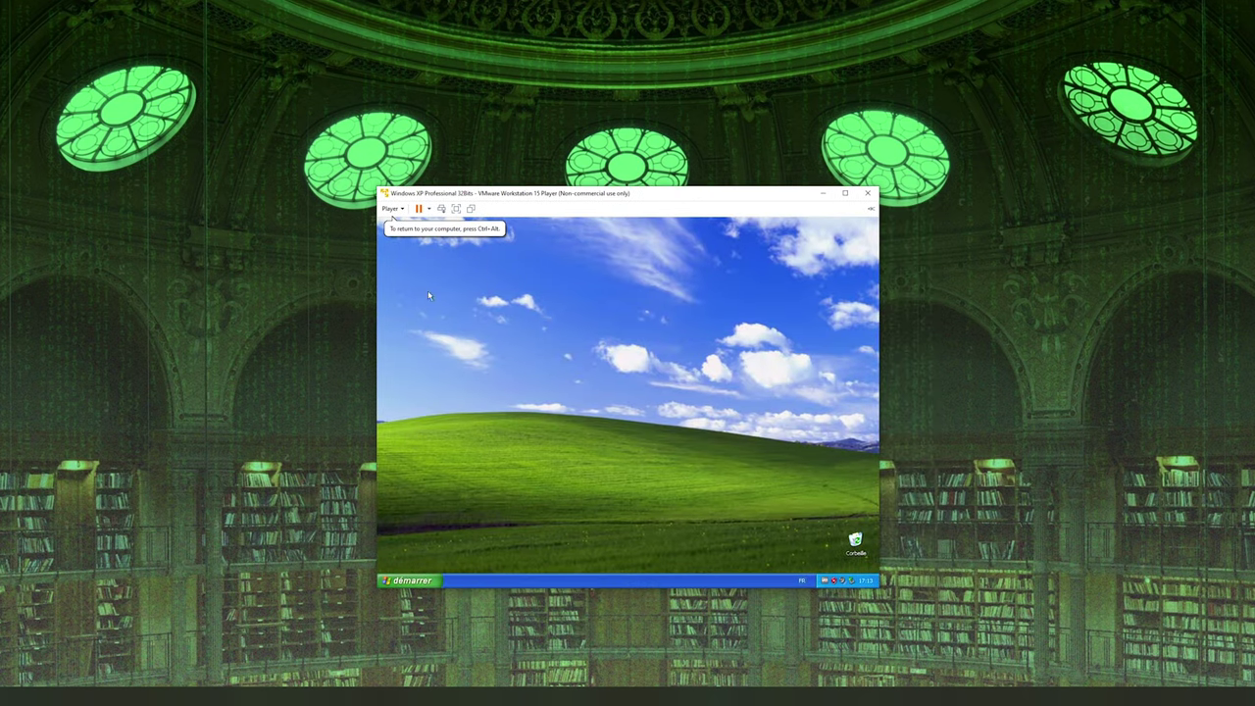
Check in the virtual machine's CD/DVD settings that physical drive F: is used, and accept the settings
{"action": "left_click", "coordinate": [399, 209]}
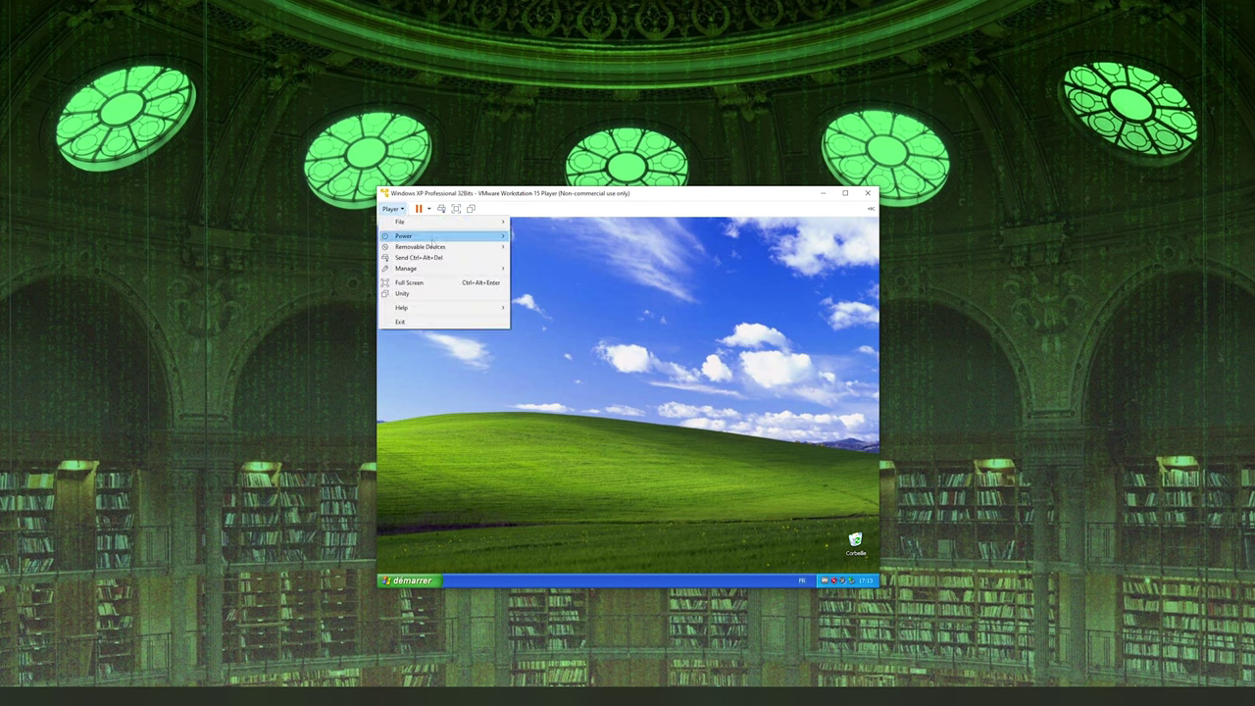
{"action": "mouse_move", "coordinate": [436, 247]}
{"action": "mouse_move", "coordinate": [554, 247]}
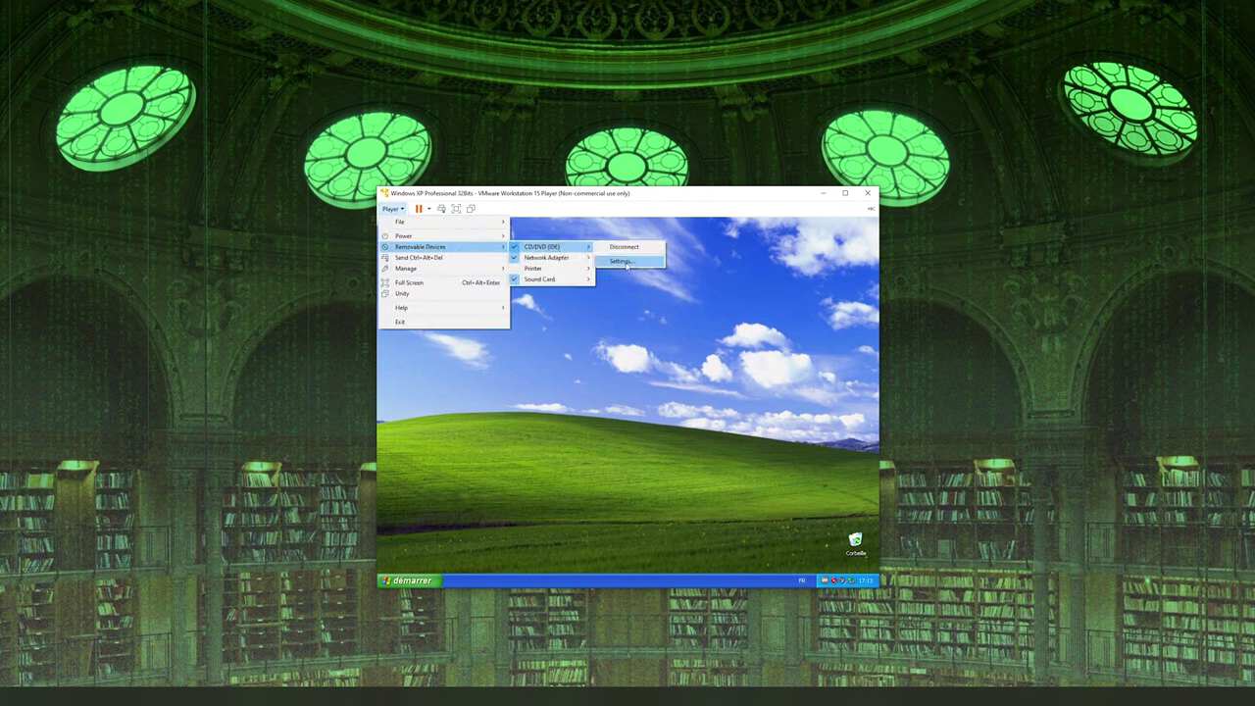
{"action": "left_click", "coordinate": [627, 262]}
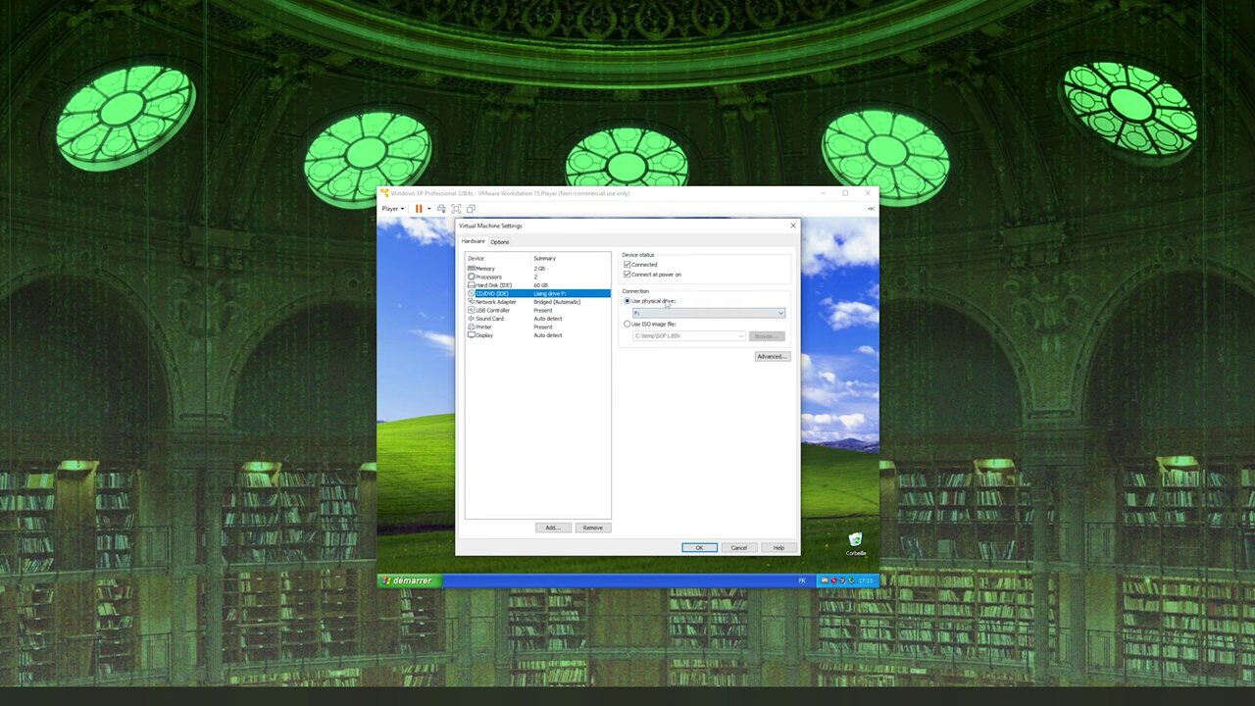
{"action": "left_click", "coordinate": [699, 548]}
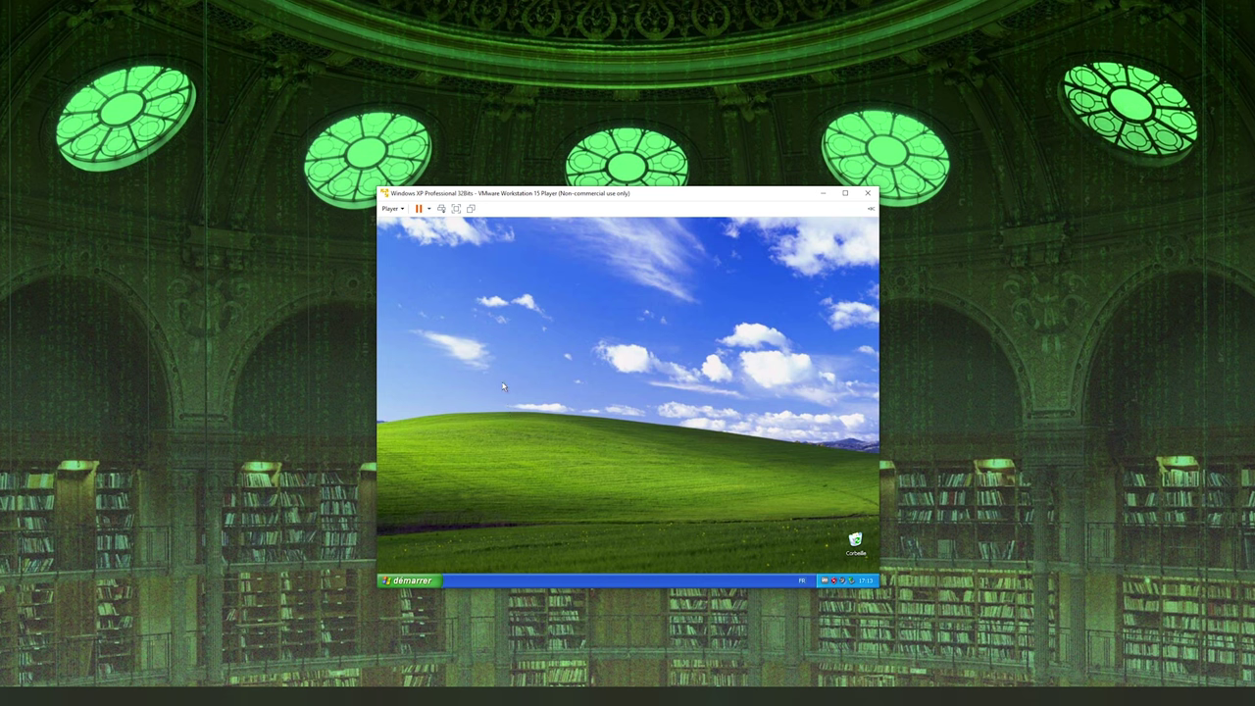
Launch the Soldier of Fortune installer from drive D: in the virtual machine and minimise the file window
{"action": "key", "text": "super+e"}
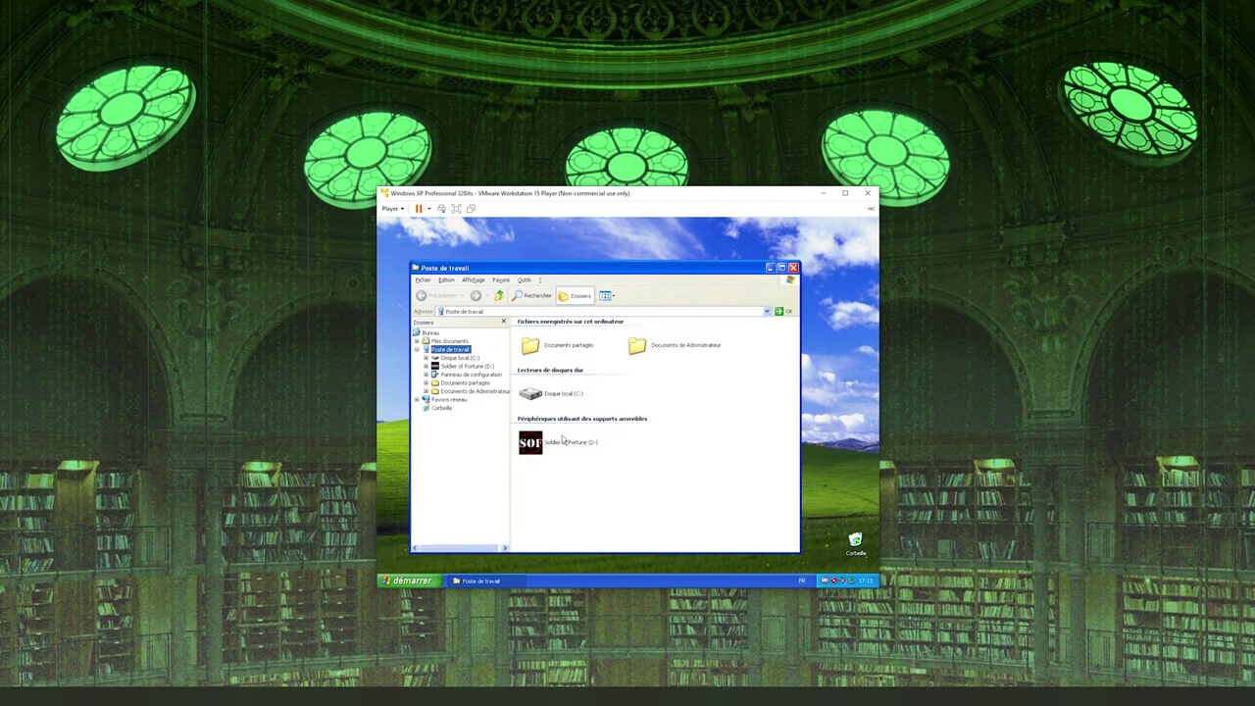
{"action": "double_click", "coordinate": [557, 444]}
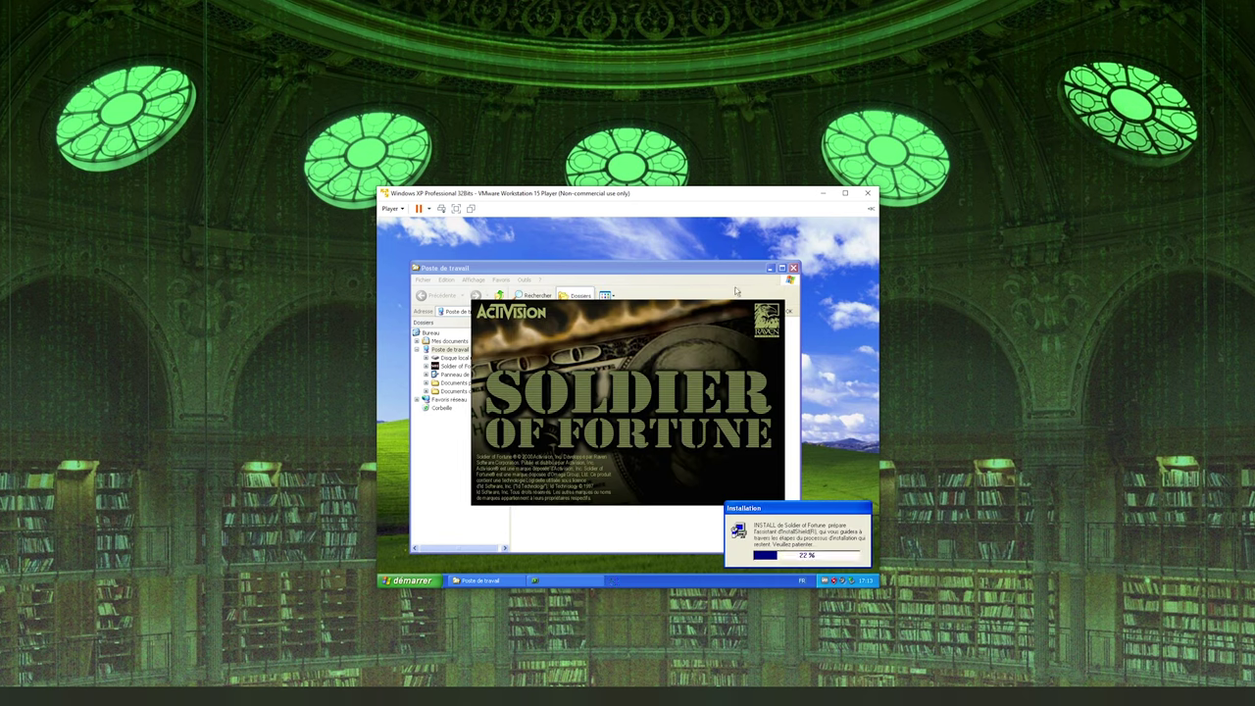
{"action": "left_click", "coordinate": [769, 270]}
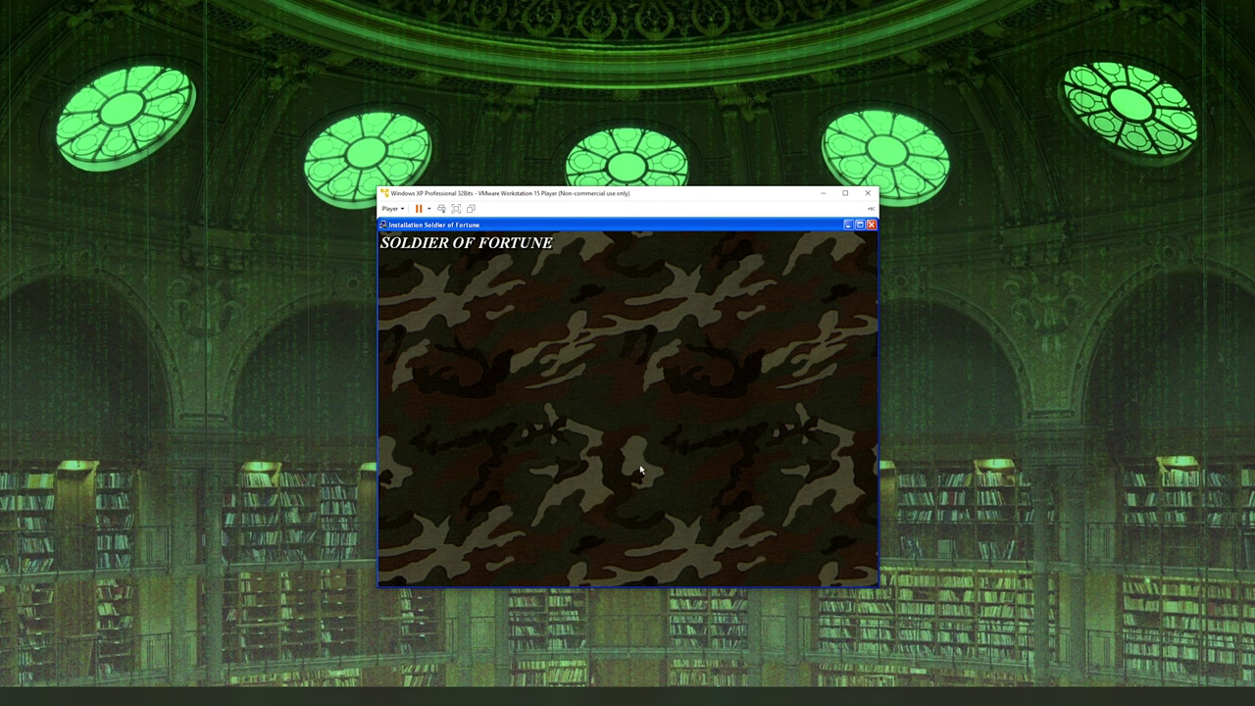
Accept the licence agreement and start the installation in C:\Program Files\Raven\SOF, keeping the proposed program folder
{"action": "left_click", "coordinate": [674, 481]}
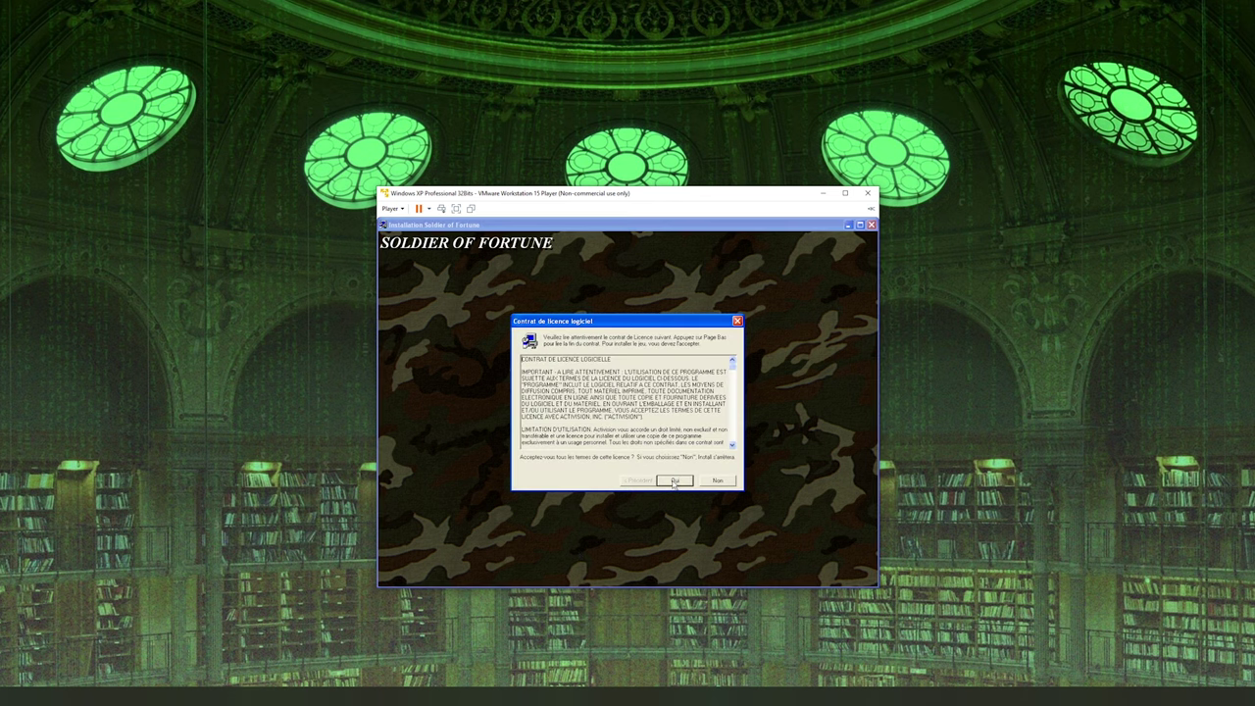
{"action": "left_click", "coordinate": [675, 480]}
{"action": "left_click", "coordinate": [674, 481]}
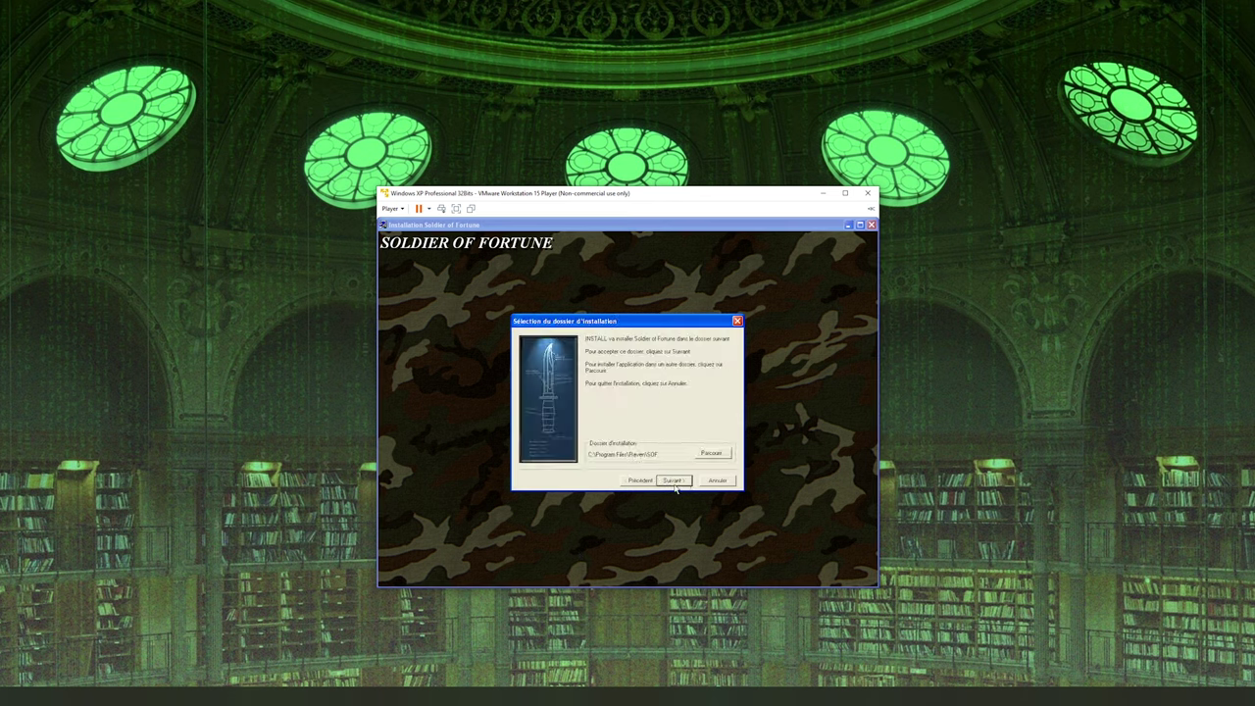
{"action": "left_click", "coordinate": [676, 481]}
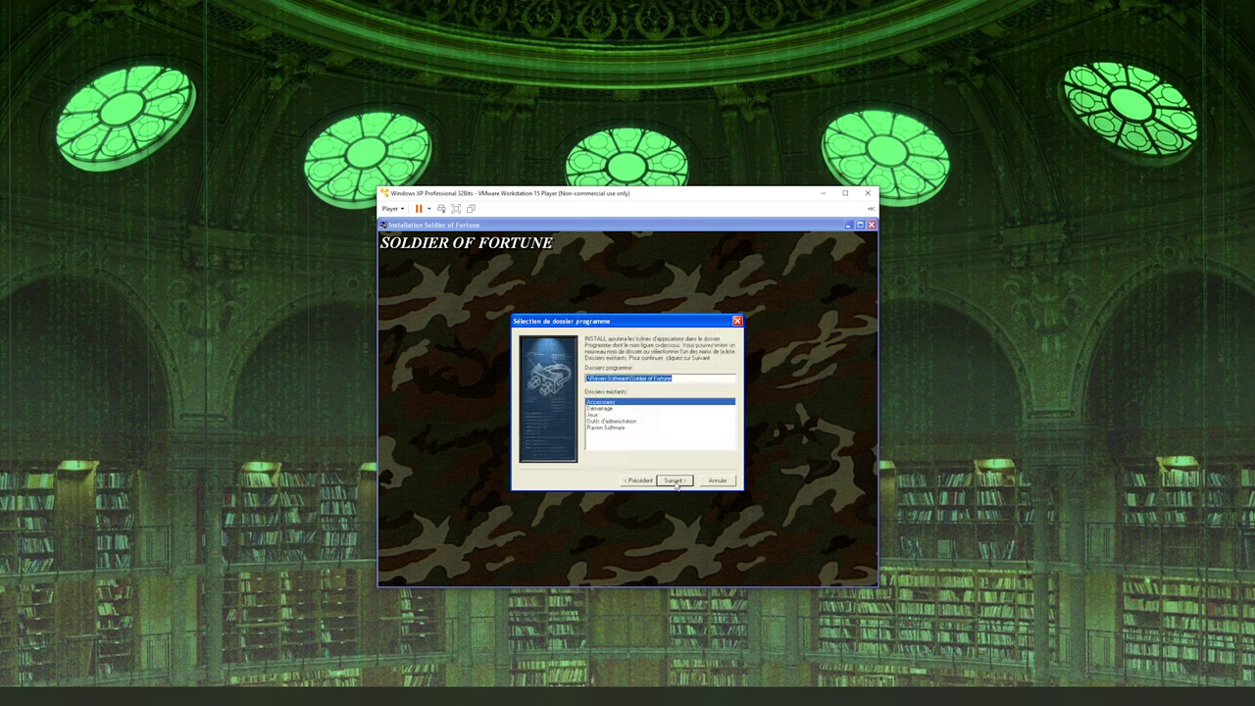
{"action": "left_click", "coordinate": [676, 481]}
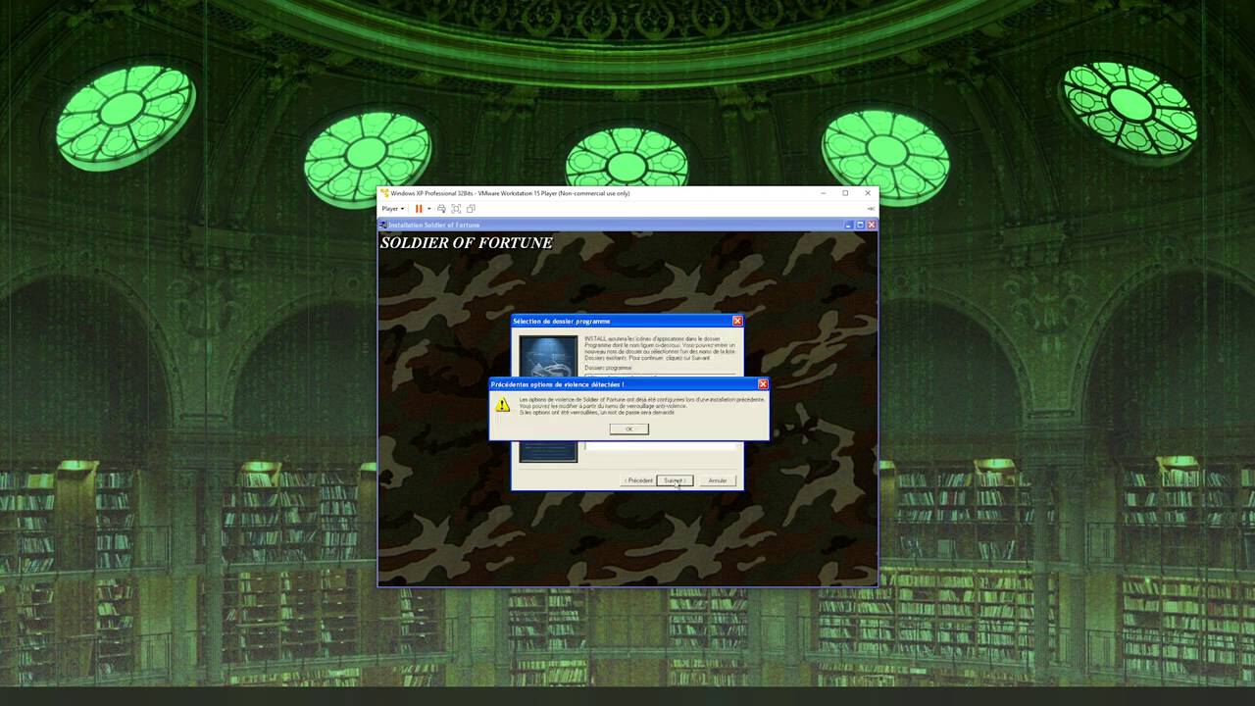
{"action": "left_click", "coordinate": [620, 433]}
{"action": "left_click", "coordinate": [675, 480]}
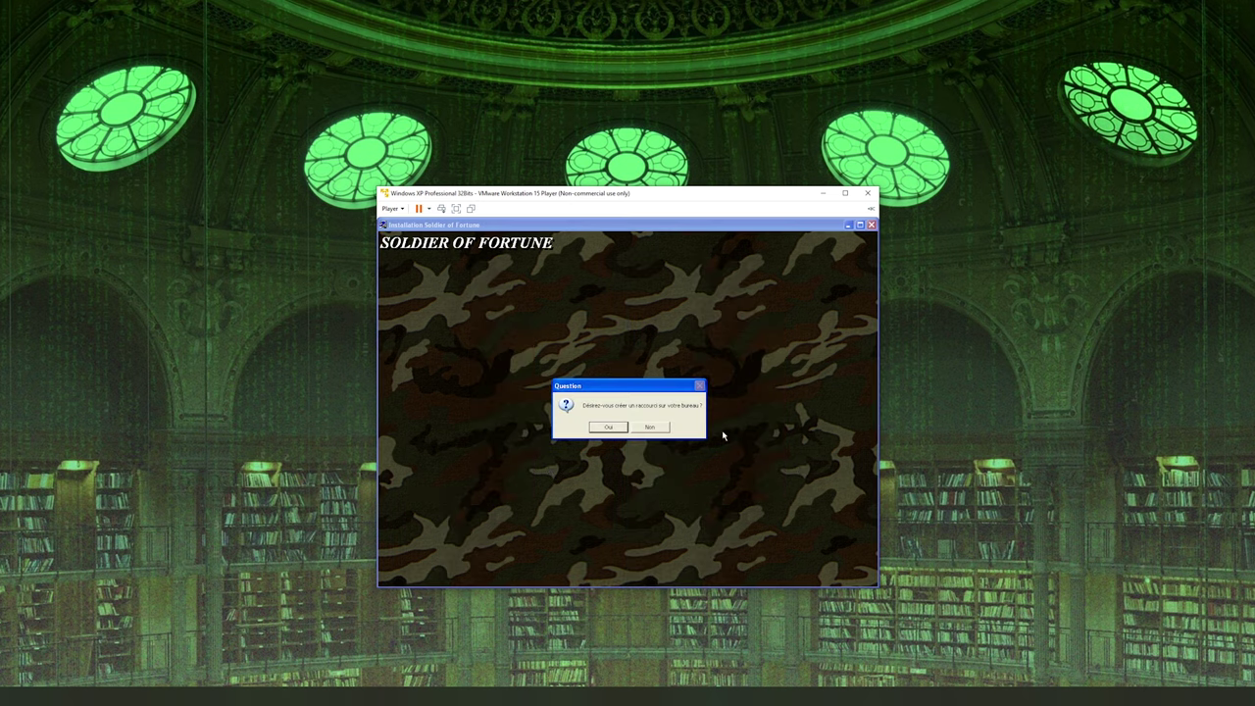
Decline the desktop shortcut and WONswap, close the README, and finish the installation without launching the game
{"action": "left_click", "coordinate": [649, 427]}
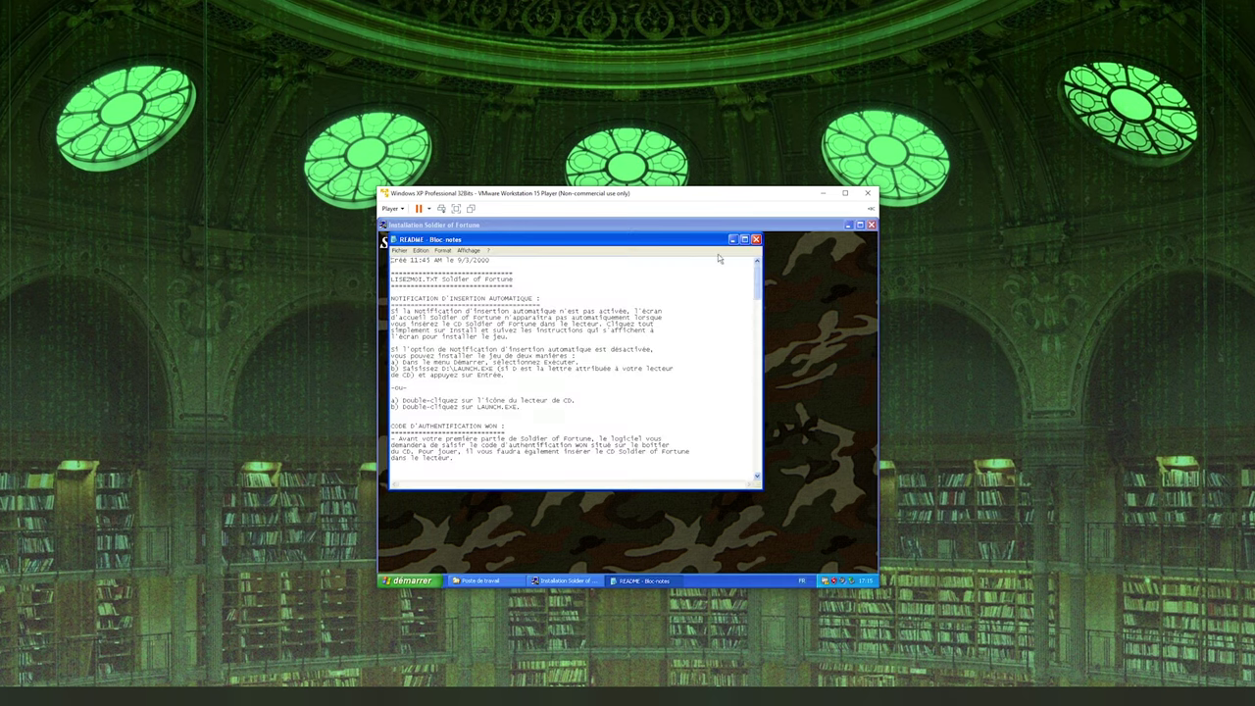
{"action": "left_click", "coordinate": [756, 239]}
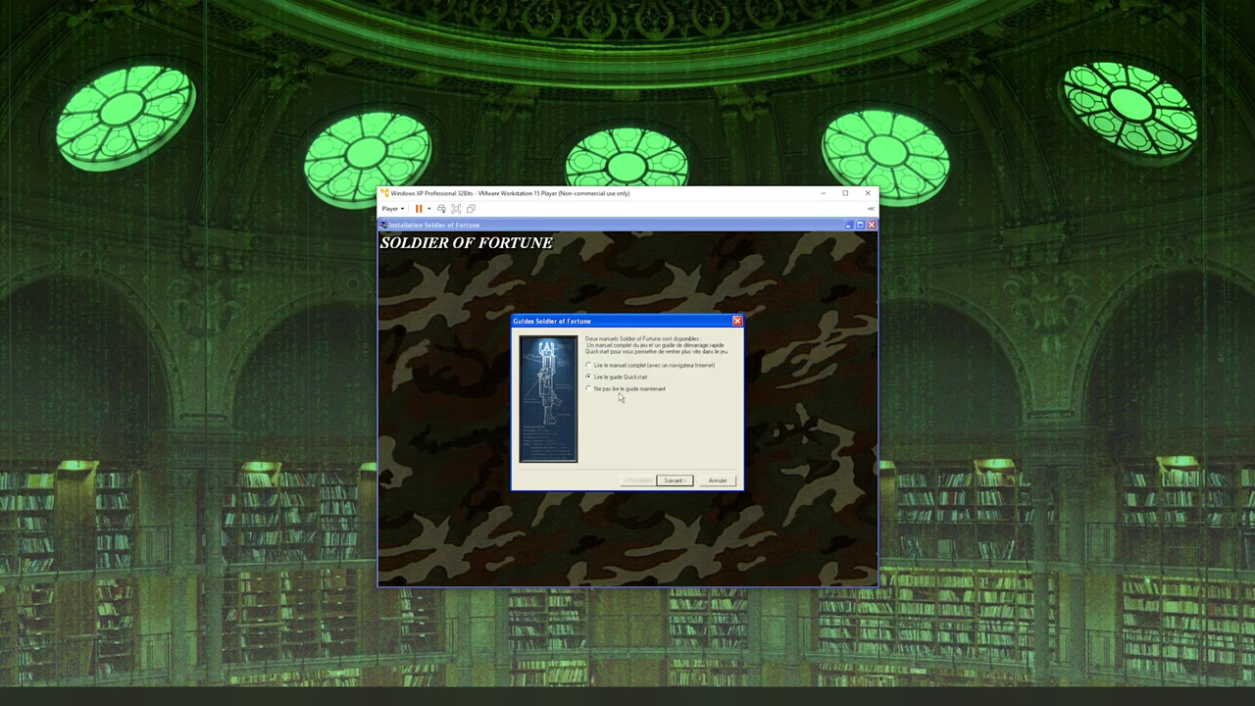
{"action": "left_click", "coordinate": [675, 481]}
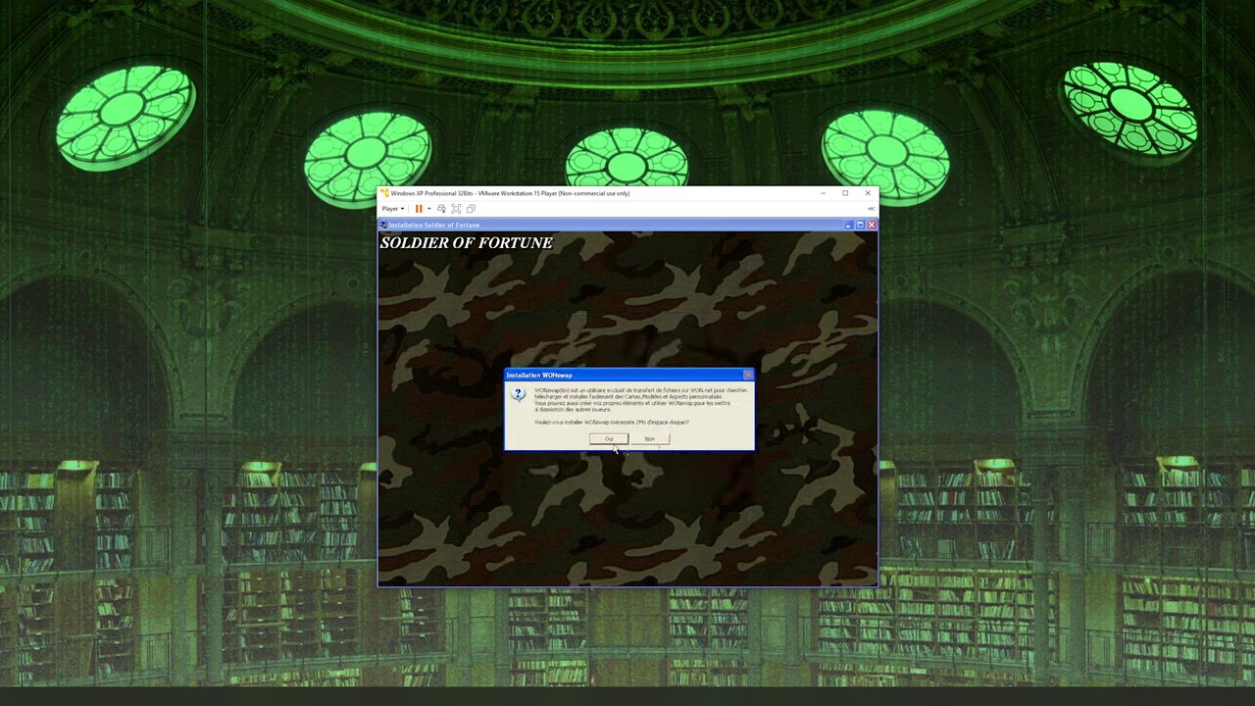
{"action": "left_click", "coordinate": [649, 439]}
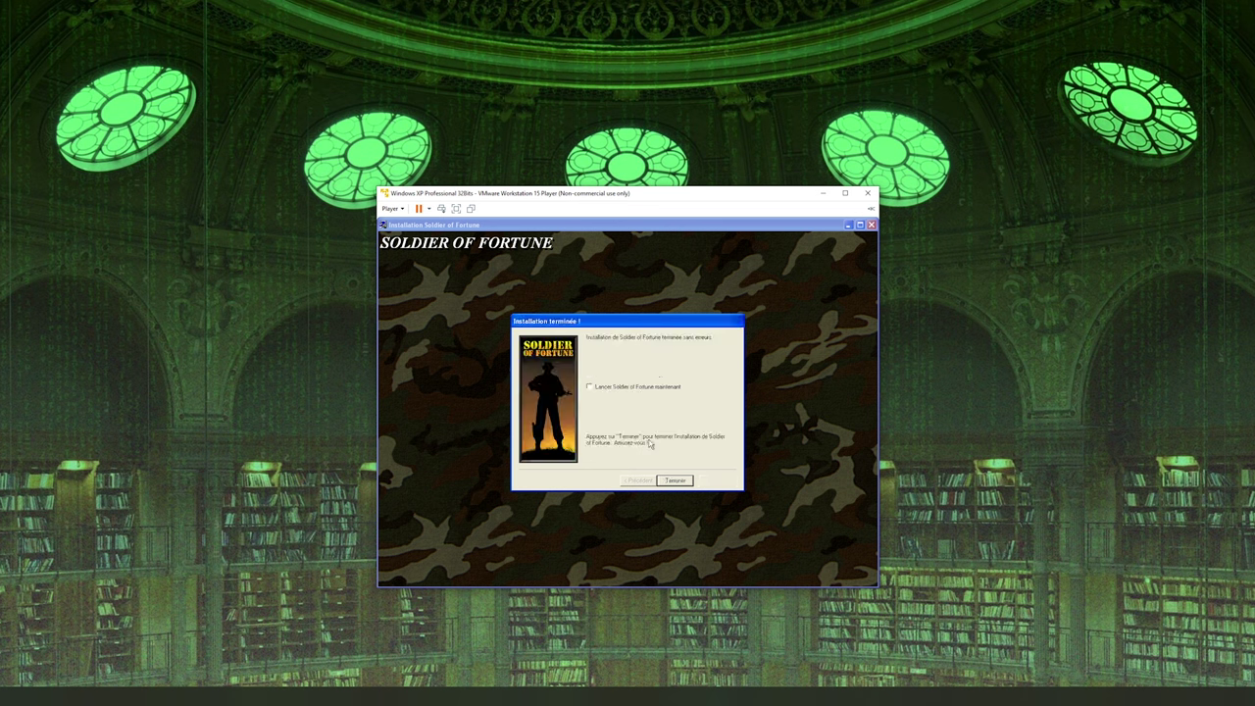
{"action": "left_click", "coordinate": [677, 481]}
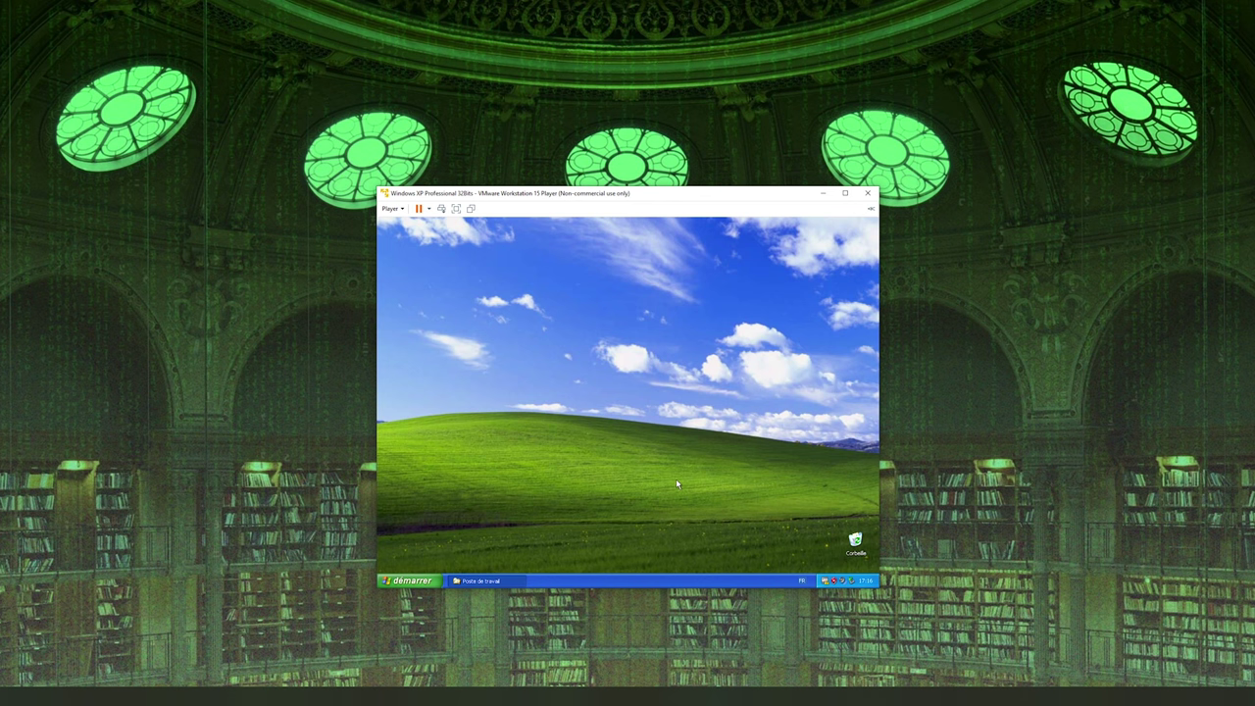
Browse the virtual machine's C: drive to Program Files\Raven, inspect the SOF folder and return to Raven
{"action": "left_click", "coordinate": [495, 580]}
{"action": "double_click", "coordinate": [552, 396]}
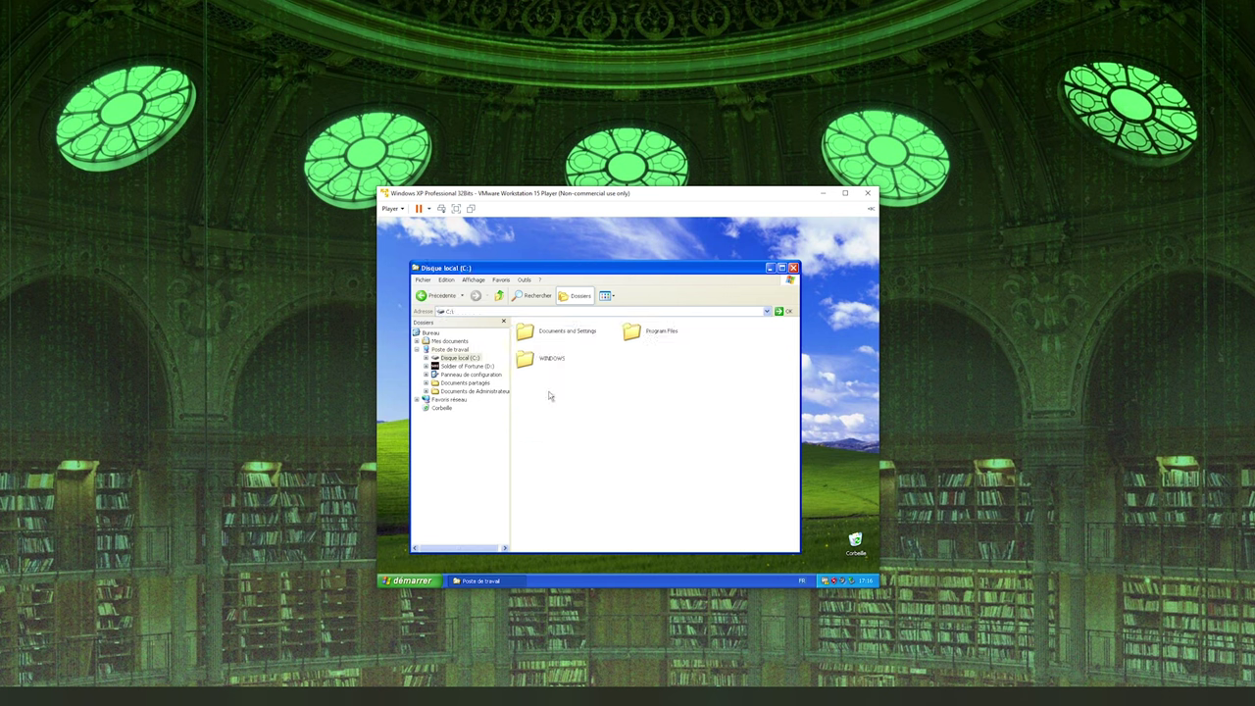
{"action": "double_click", "coordinate": [654, 334]}
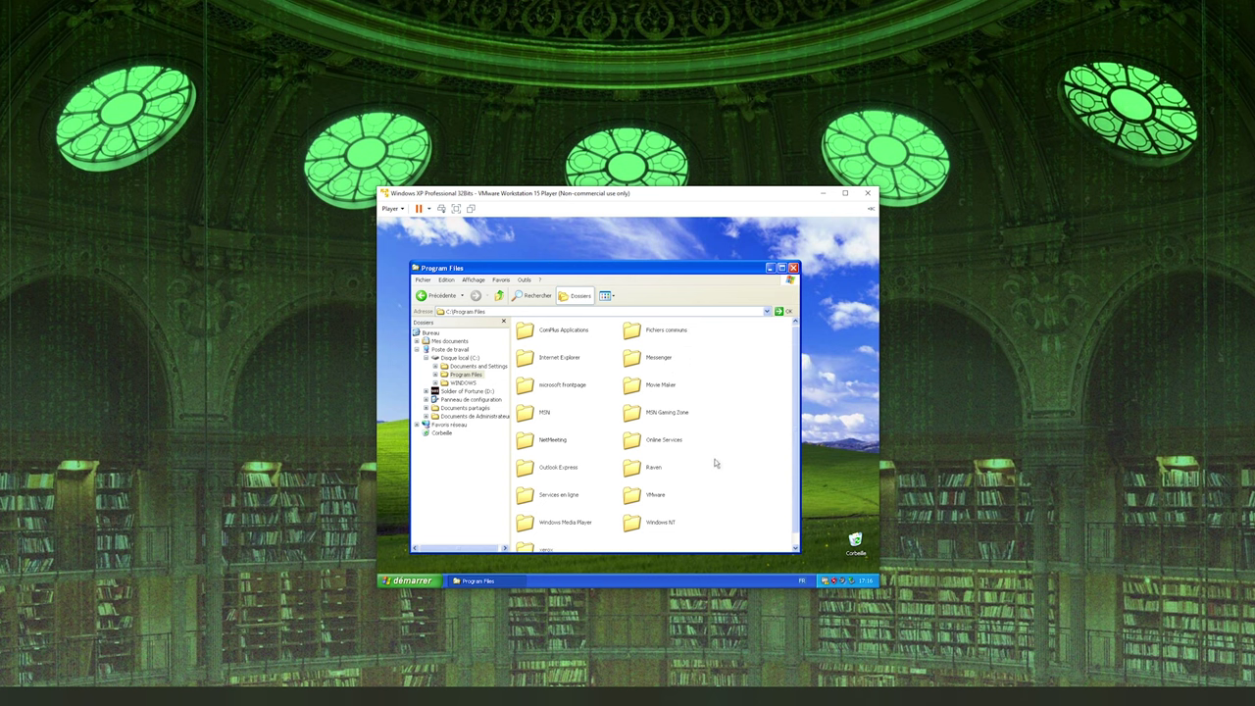
{"action": "double_click", "coordinate": [633, 472]}
{"action": "double_click", "coordinate": [526, 332]}
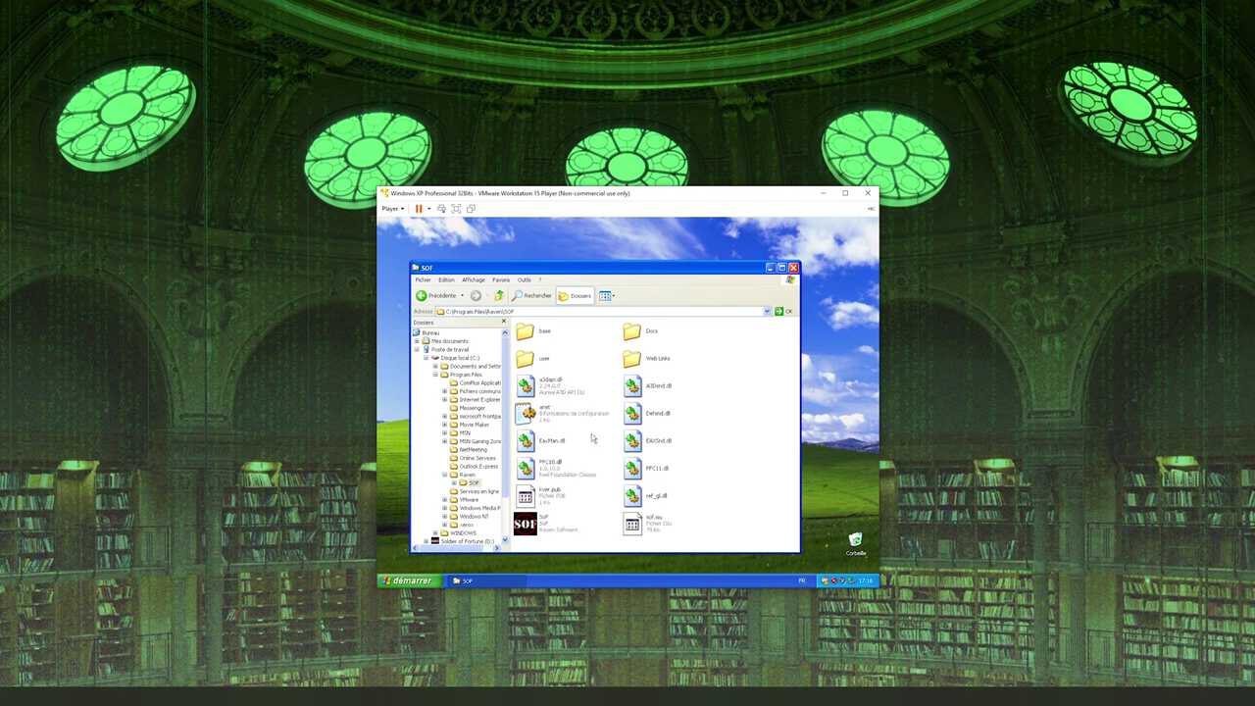
{"action": "key", "text": "BackSpace"}
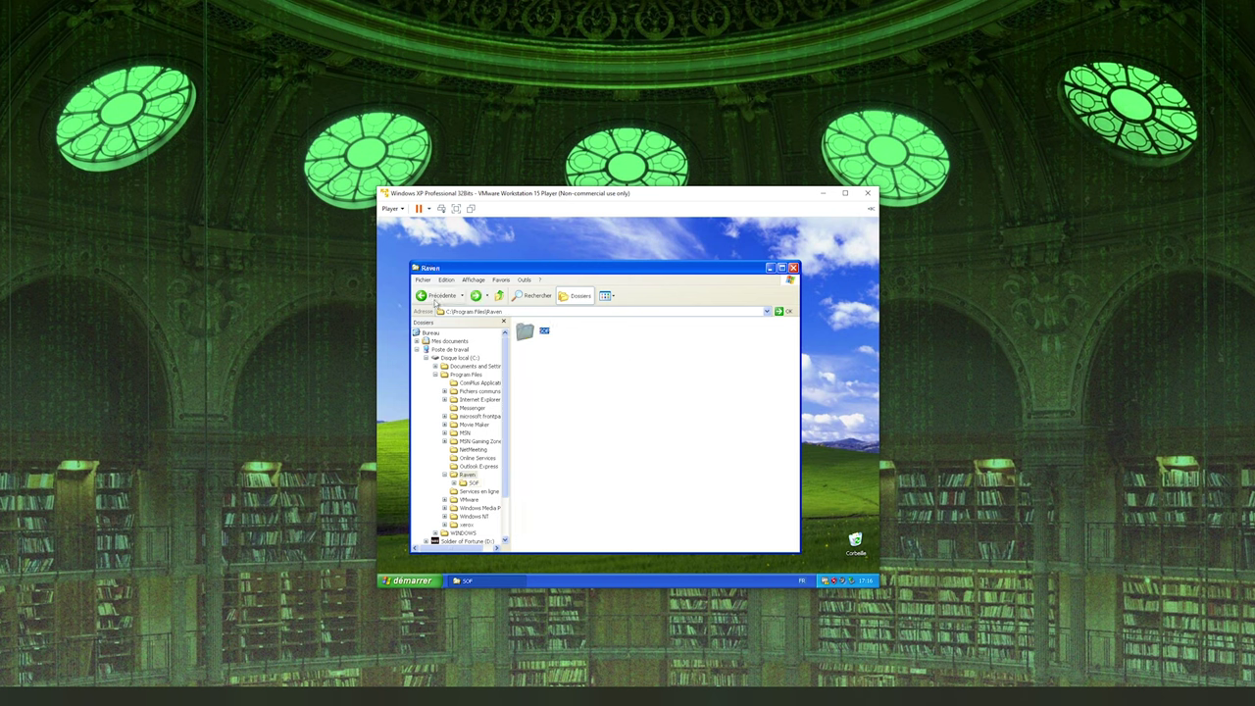
Place the host's C:\temp window beside the virtual machine and copy the SOF folder from Raven into it
{"action": "right_click", "coordinate": [529, 334]}
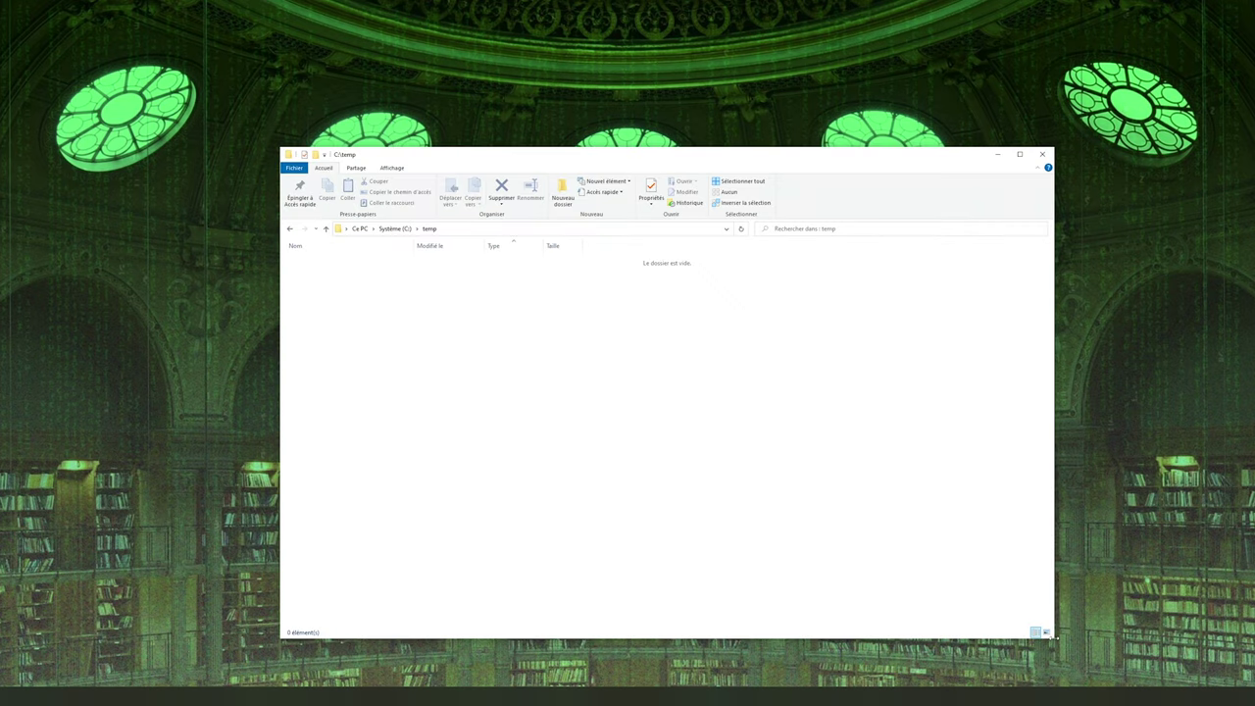
{"action": "left_click_drag", "start_coordinate": [1054, 643], "coordinate": [882, 476]}
{"action": "left_click_drag", "start_coordinate": [679, 161], "coordinate": [400, 212]}
{"action": "left_click", "coordinate": [724, 188]}
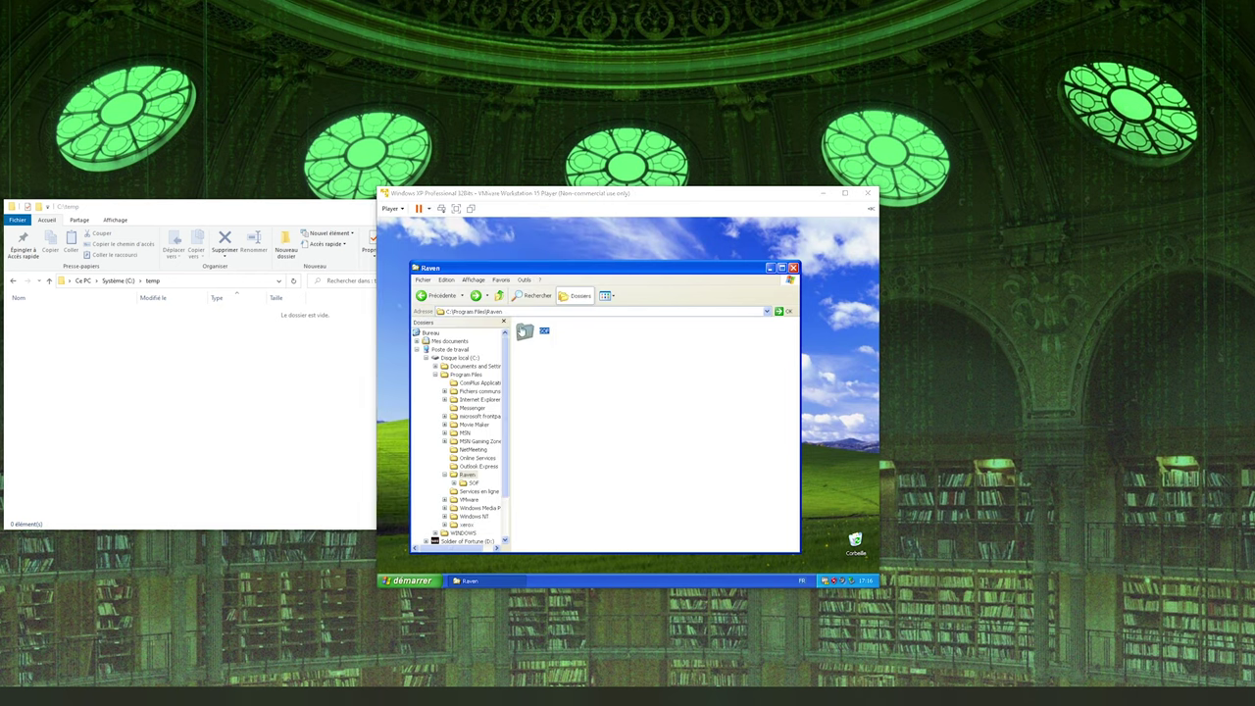
{"action": "mouse_move", "coordinate": [528, 339]}
{"action": "left_click_drag", "start_coordinate": [529, 339], "coordinate": [137, 359]}
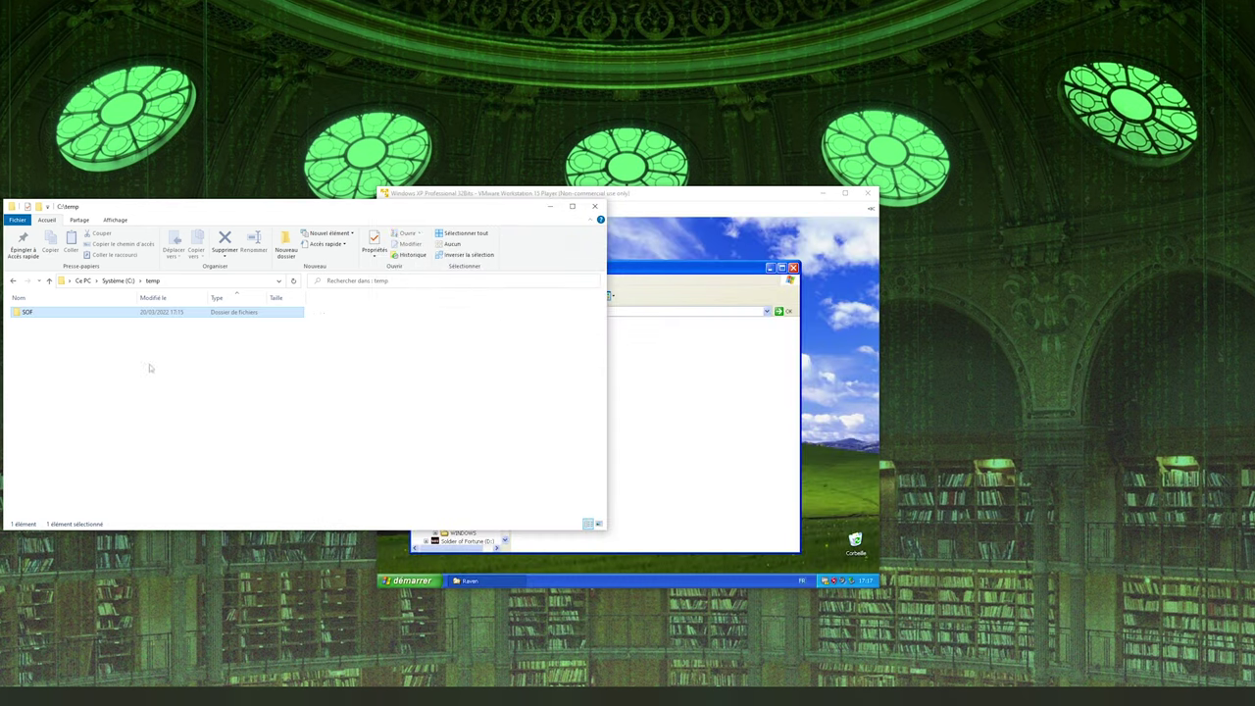
Try to launch Sof.exe from the copied C:\temp\SOF folder and close the Windows XP virtual machine
{"action": "left_click", "coordinate": [165, 411]}
{"action": "double_click", "coordinate": [27, 312]}
{"action": "double_click", "coordinate": [28, 456]}
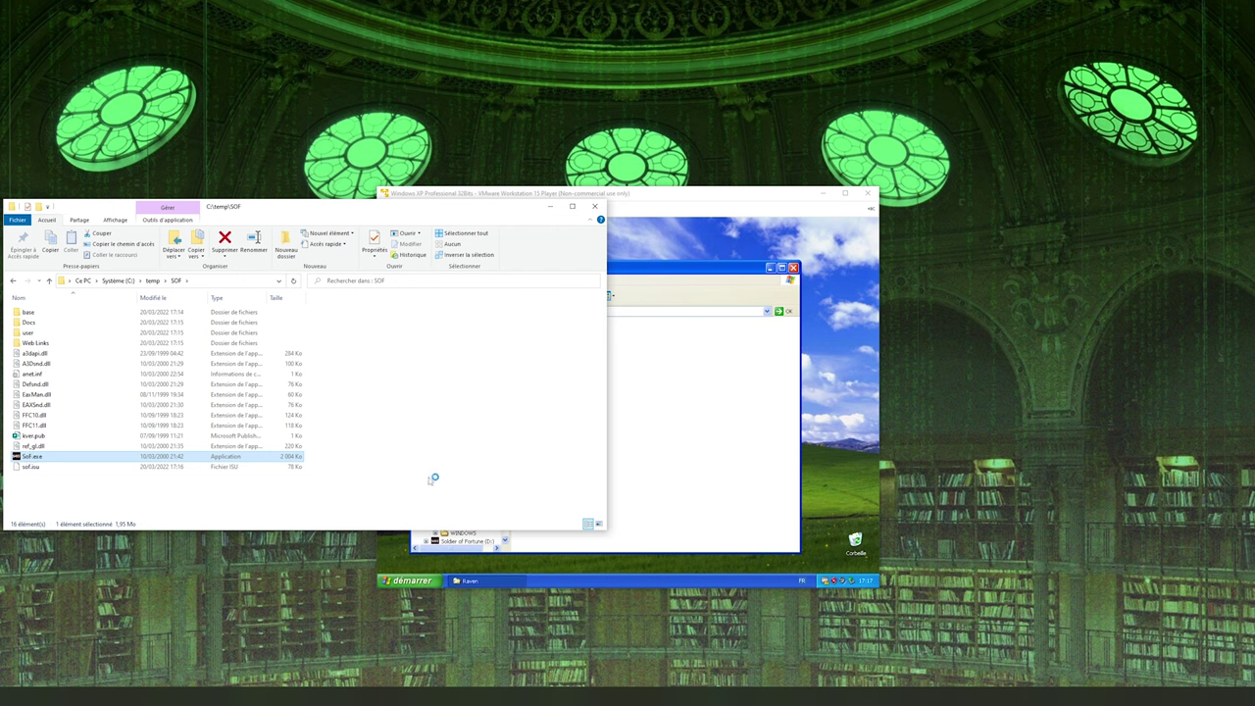
{"action": "left_click", "coordinate": [868, 193]}
{"action": "left_click", "coordinate": [608, 420]}
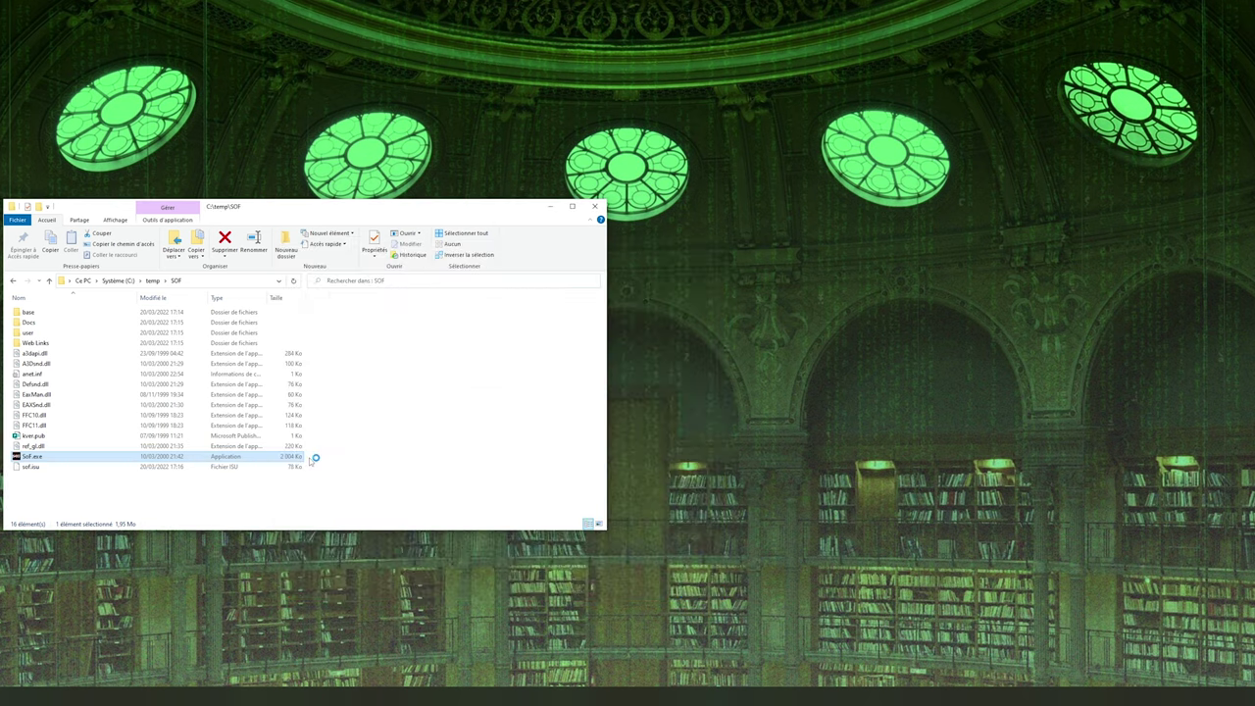
End the SoF (32 bits) background process in the Task Manager and put the Task Manager window away
{"action": "right_click", "coordinate": [285, 702]}
{"action": "left_click", "coordinate": [309, 651]}
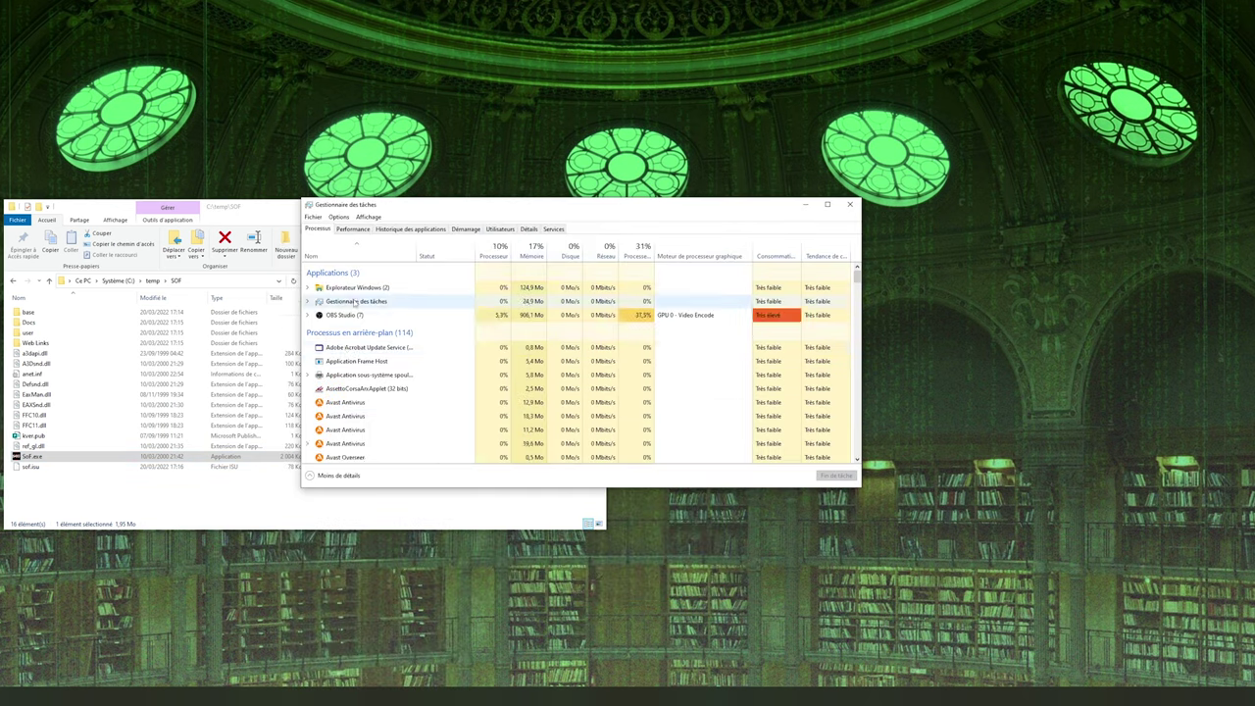
{"action": "scroll", "coordinate": [388, 444], "scroll_direction": "down", "scroll_amount": 15}
{"action": "scroll", "coordinate": [388, 444], "scroll_direction": "down", "scroll_amount": 1}
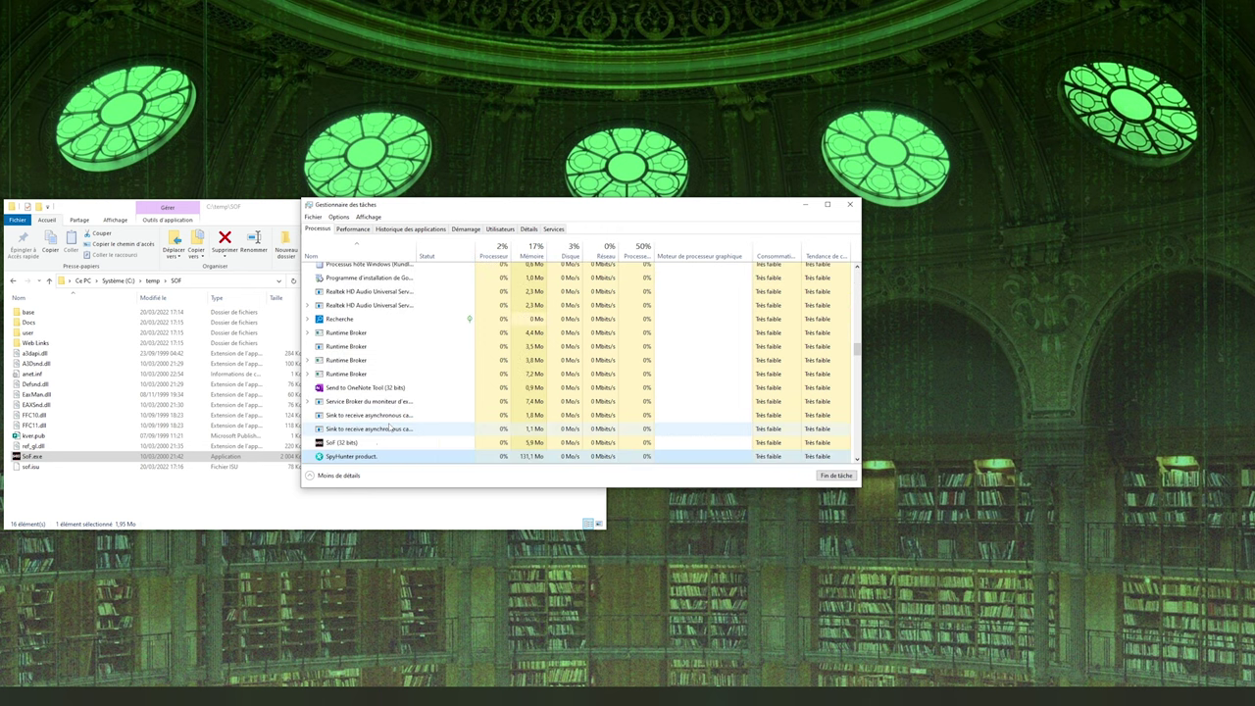
{"action": "right_click", "coordinate": [378, 443]}
{"action": "left_click", "coordinate": [376, 447]}
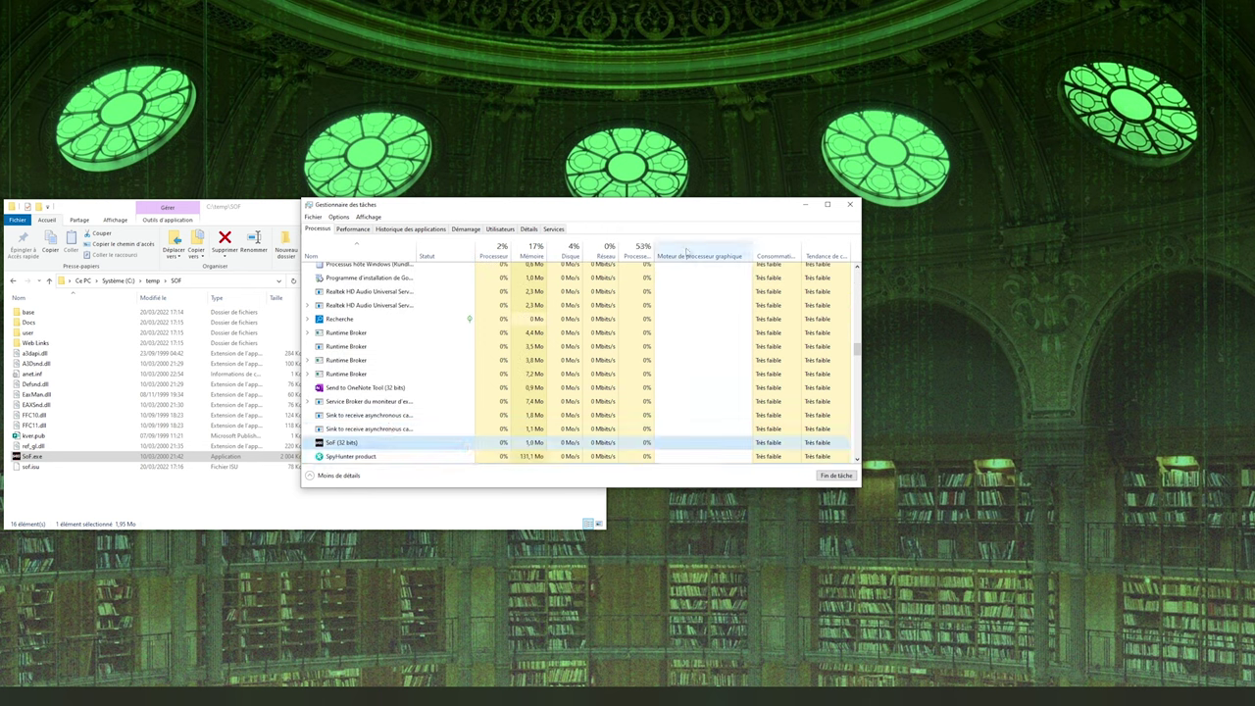
{"action": "left_click", "coordinate": [808, 208]}
Arrange the SOF Install folder and the C:\temp\SOF folder side by side with nothing selected in either
{"action": "left_click_drag", "start_coordinate": [264, 206], "coordinate": [565, 207]}
{"action": "left_click", "coordinate": [637, 372]}
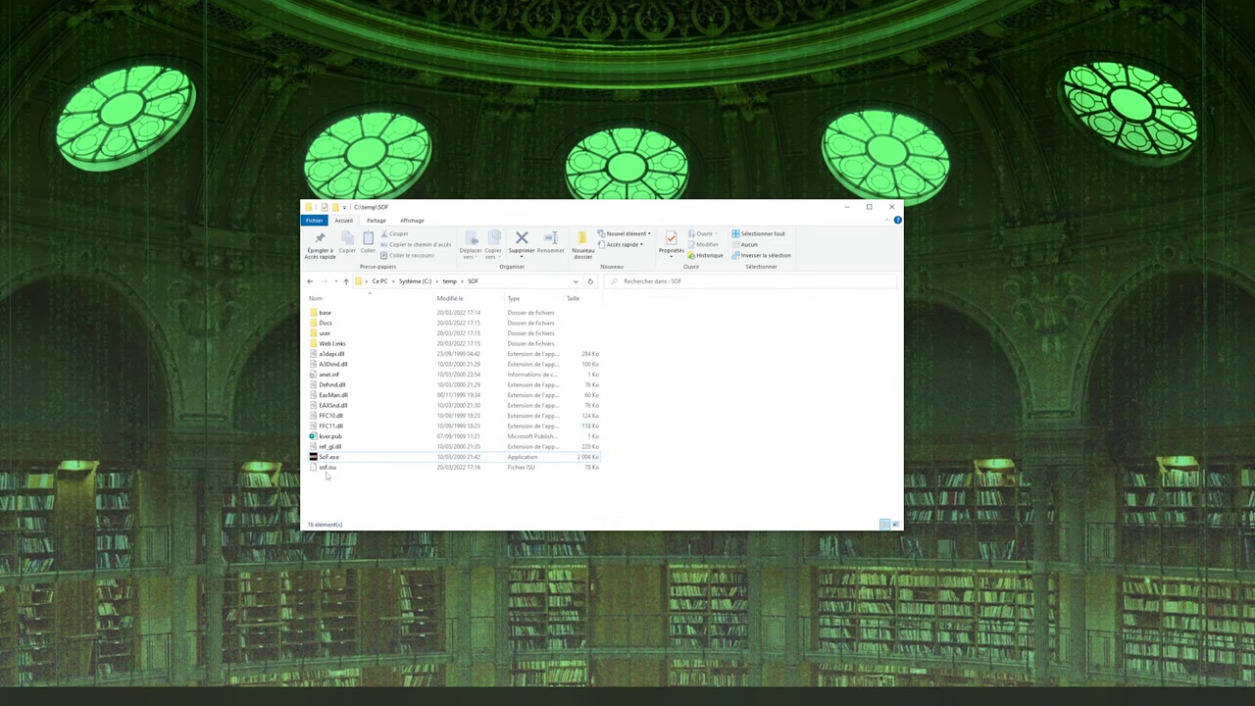
{"action": "key", "text": "alt+Tab"}
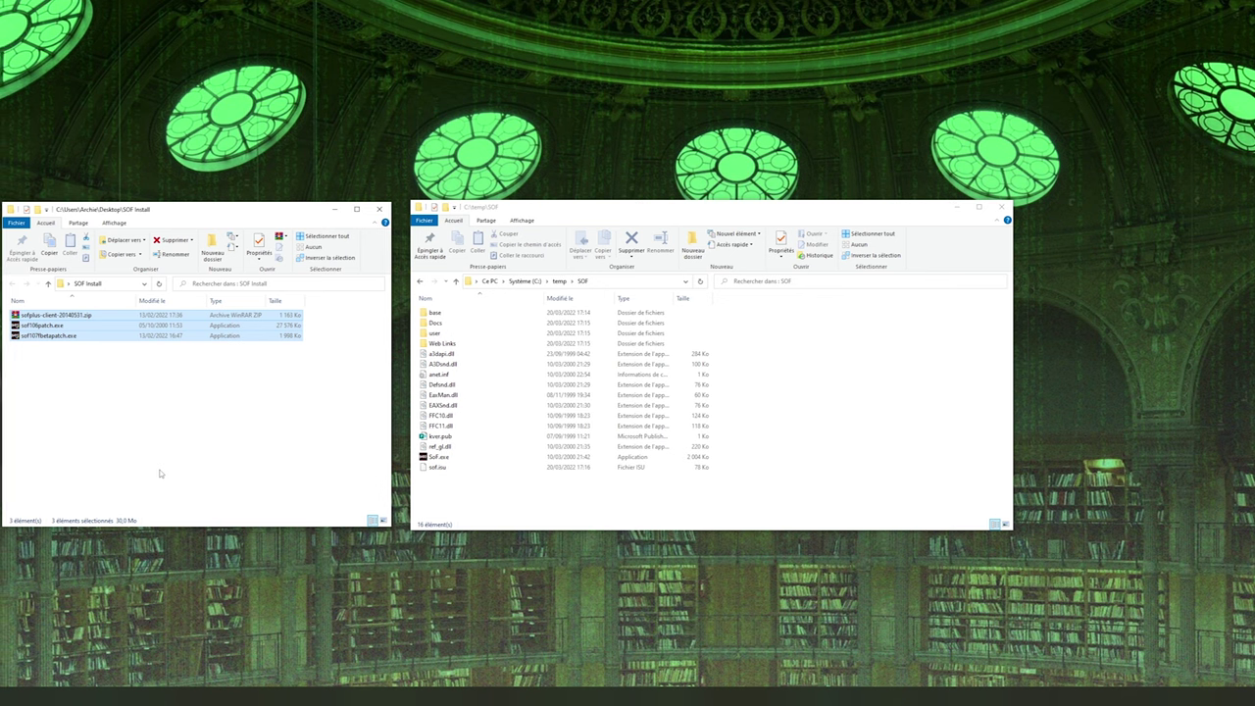
{"action": "left_click", "coordinate": [157, 470]}
{"action": "left_click_drag", "start_coordinate": [149, 445], "coordinate": [86, 335]}
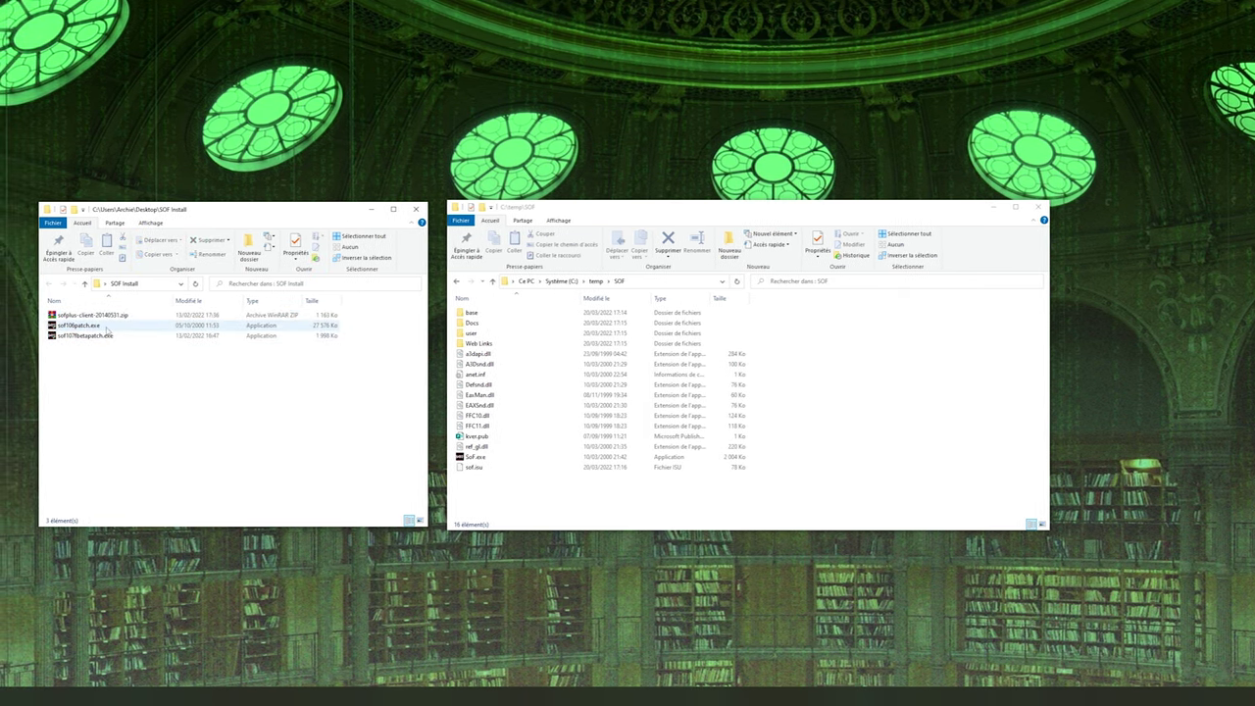
Move sof106patch.exe into C:\temp\SOF and run it to install the SoF Gold V1.06 patch, accepting the warning and closing the release notes
{"action": "left_click", "coordinate": [74, 327]}
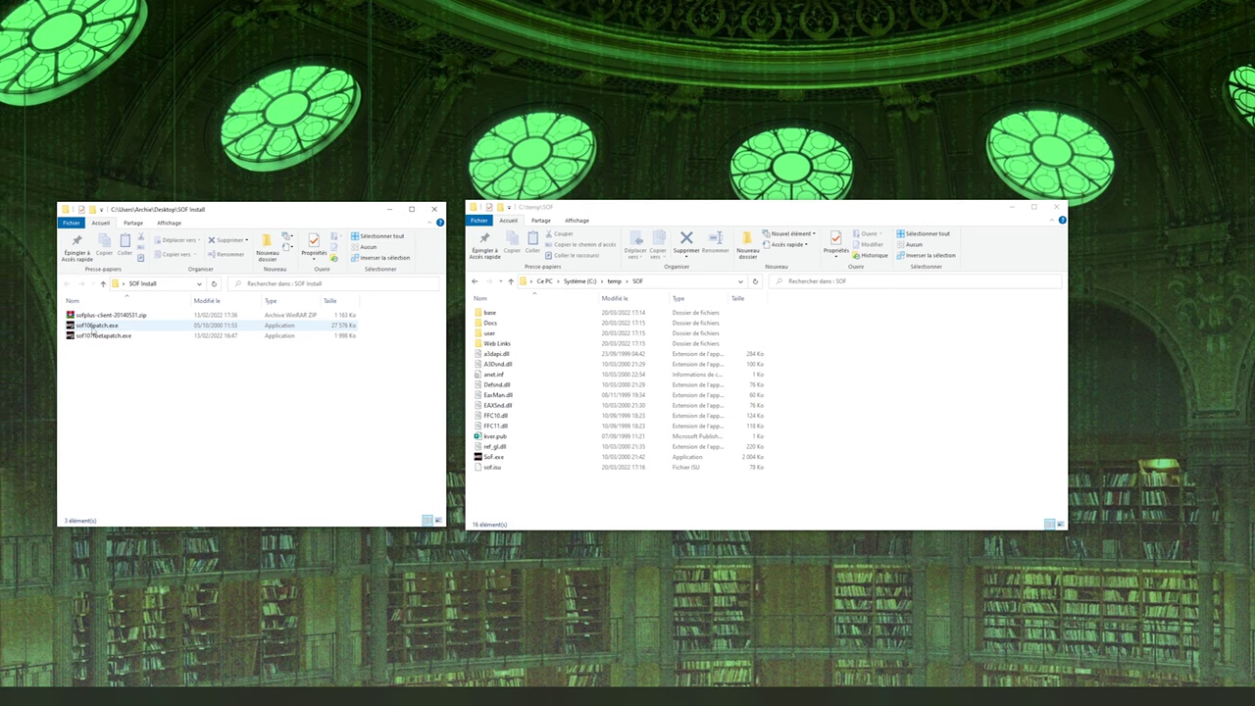
{"action": "left_click", "coordinate": [106, 329]}
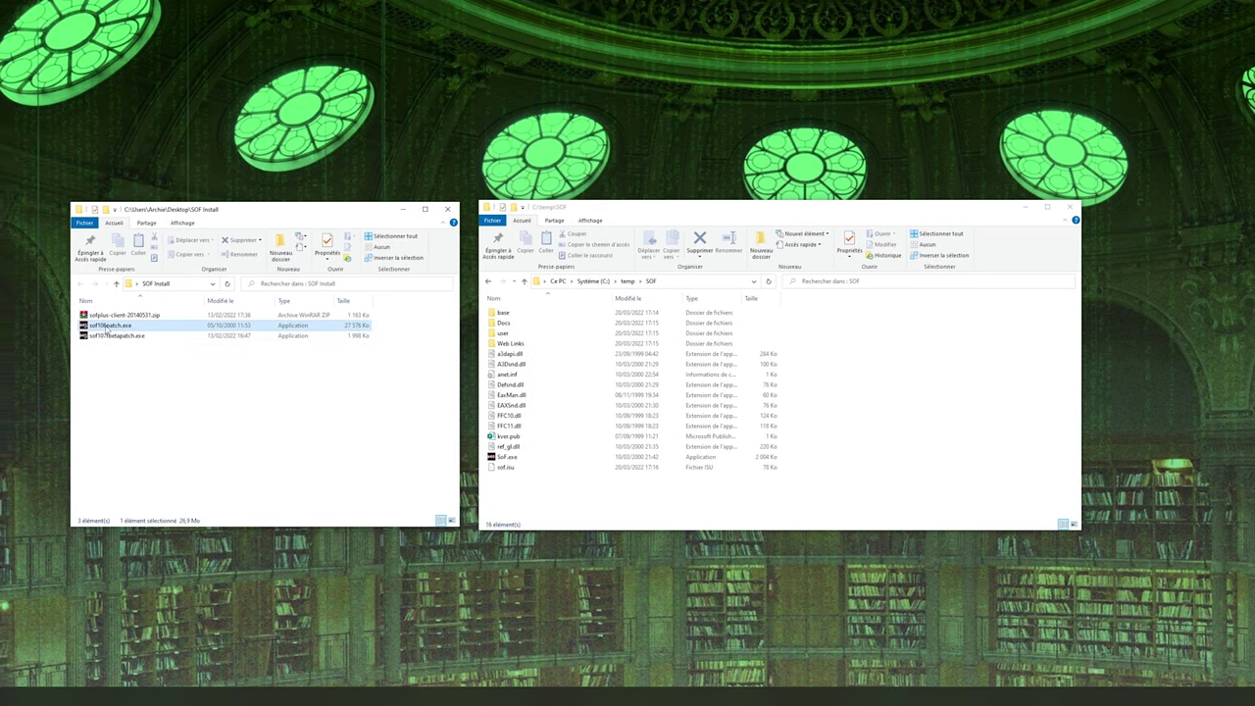
{"action": "left_click_drag", "start_coordinate": [106, 328], "coordinate": [880, 477]}
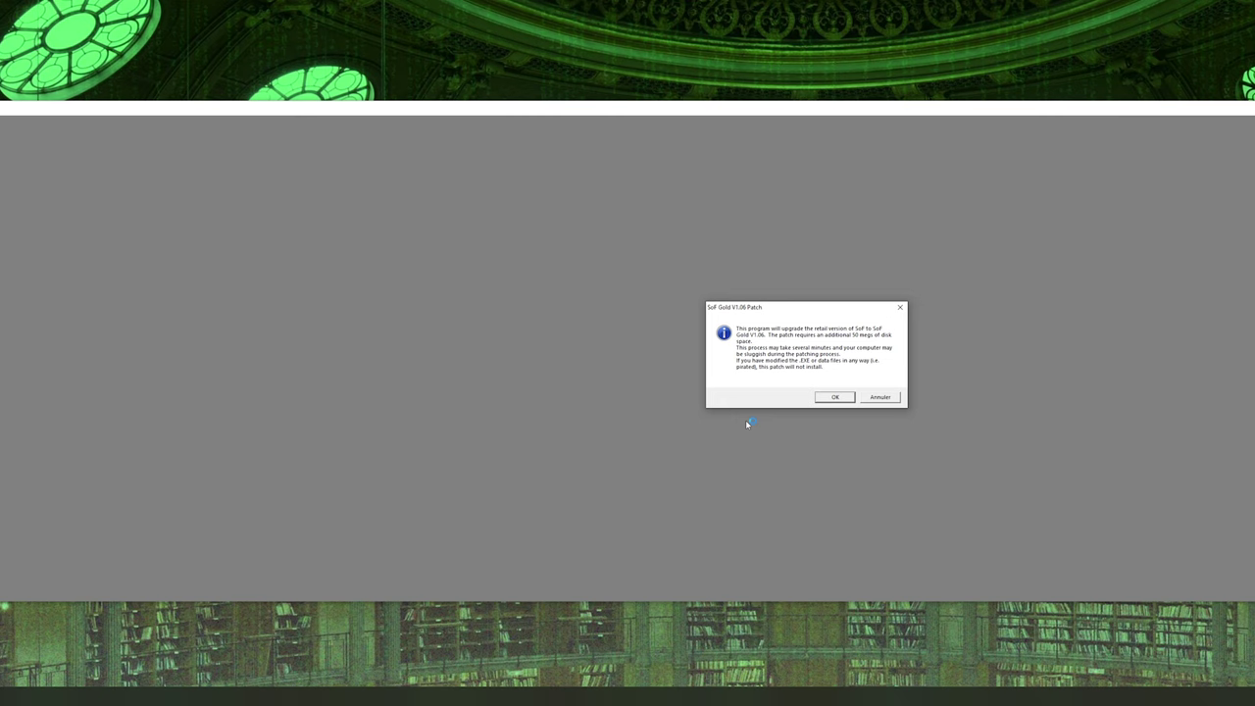
{"action": "left_click", "coordinate": [832, 397]}
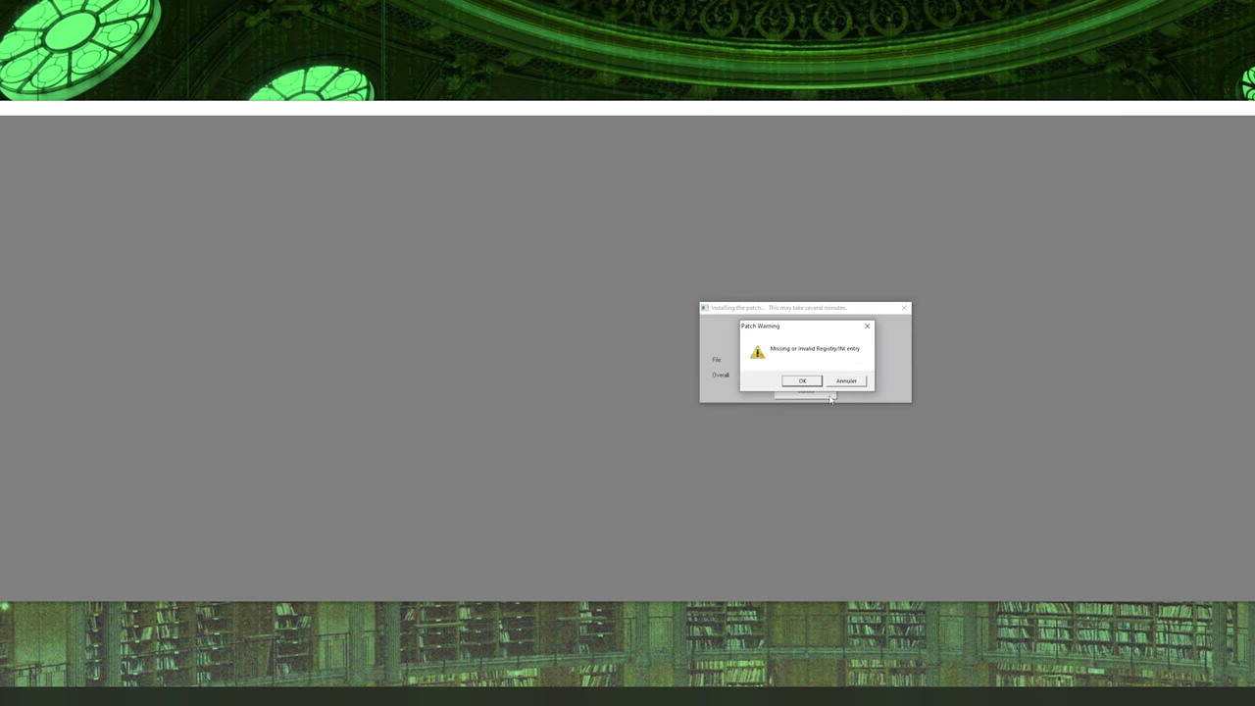
{"action": "left_click", "coordinate": [800, 383]}
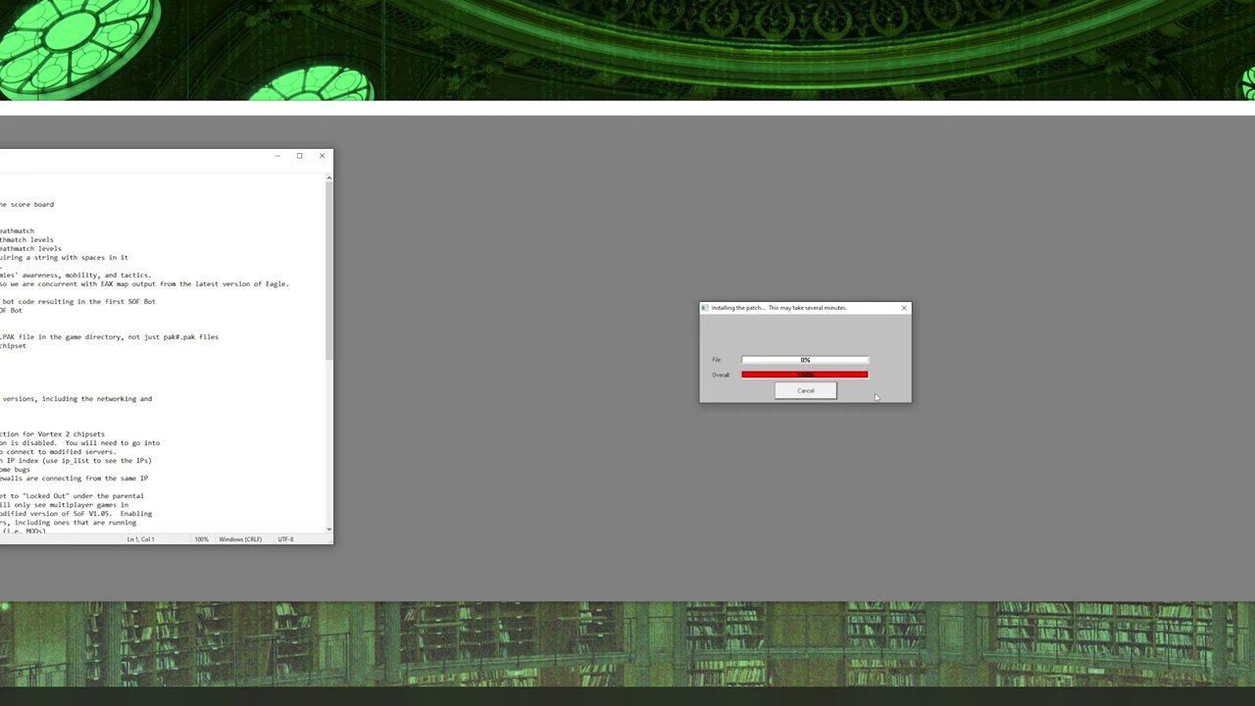
{"action": "left_click", "coordinate": [317, 155]}
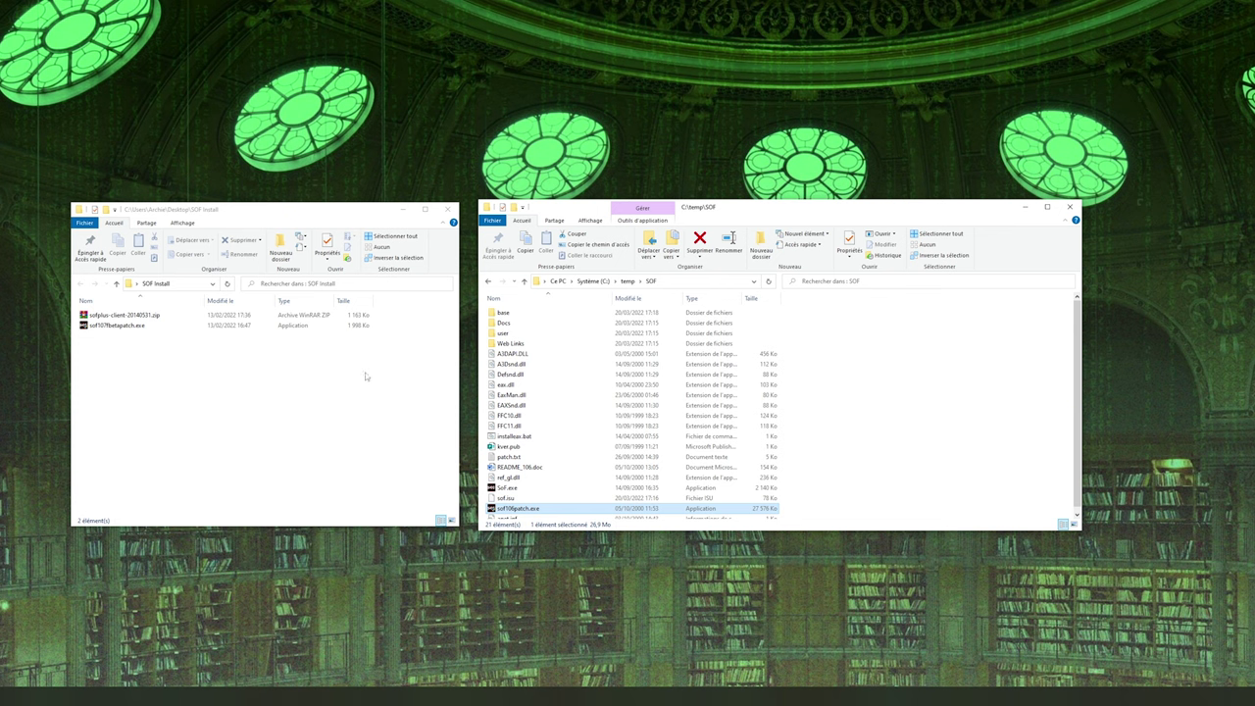
Move sof106patch.exe from C:\temp\SOF back to the SOF Install folder
{"action": "left_click", "coordinate": [368, 376]}
{"action": "left_click", "coordinate": [518, 508]}
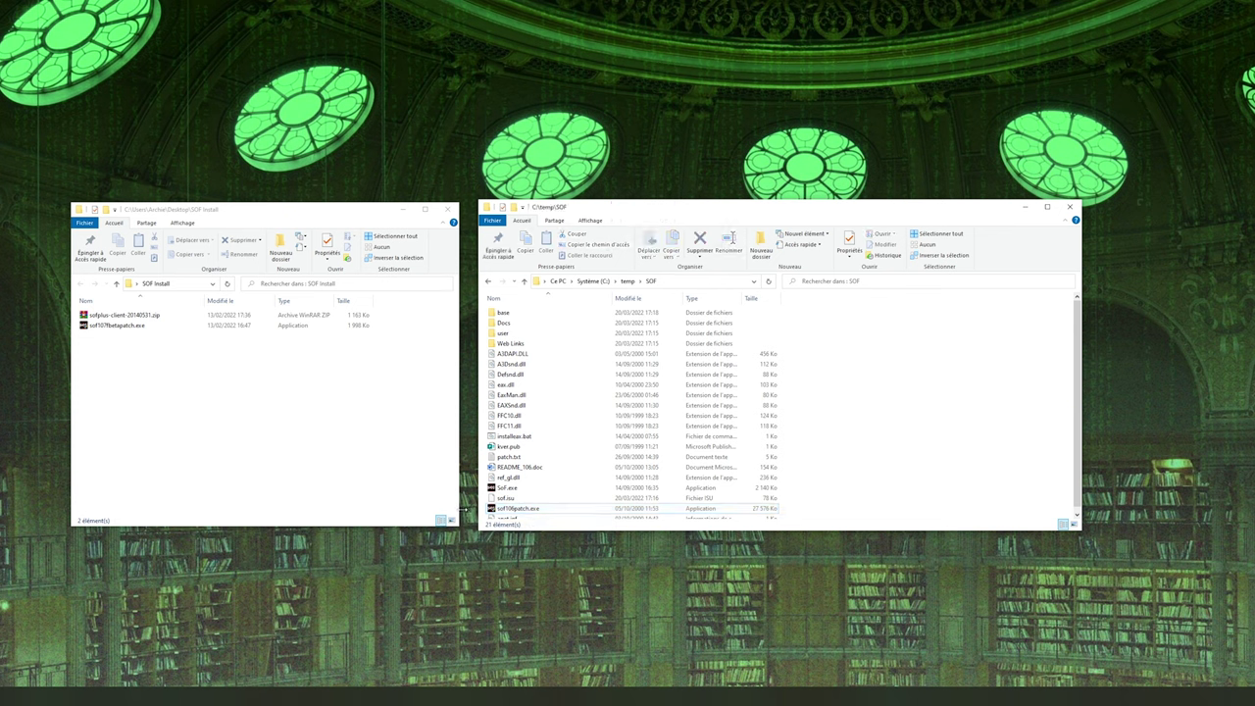
{"action": "left_click_drag", "start_coordinate": [517, 508], "coordinate": [206, 417]}
Install the SoF Gold V1.07f BETA patch by running sof107fbetapatch.exe from C:\temp\SOF, and return the patch file to SOF Install
{"action": "left_click_drag", "start_coordinate": [117, 325], "coordinate": [855, 478]}
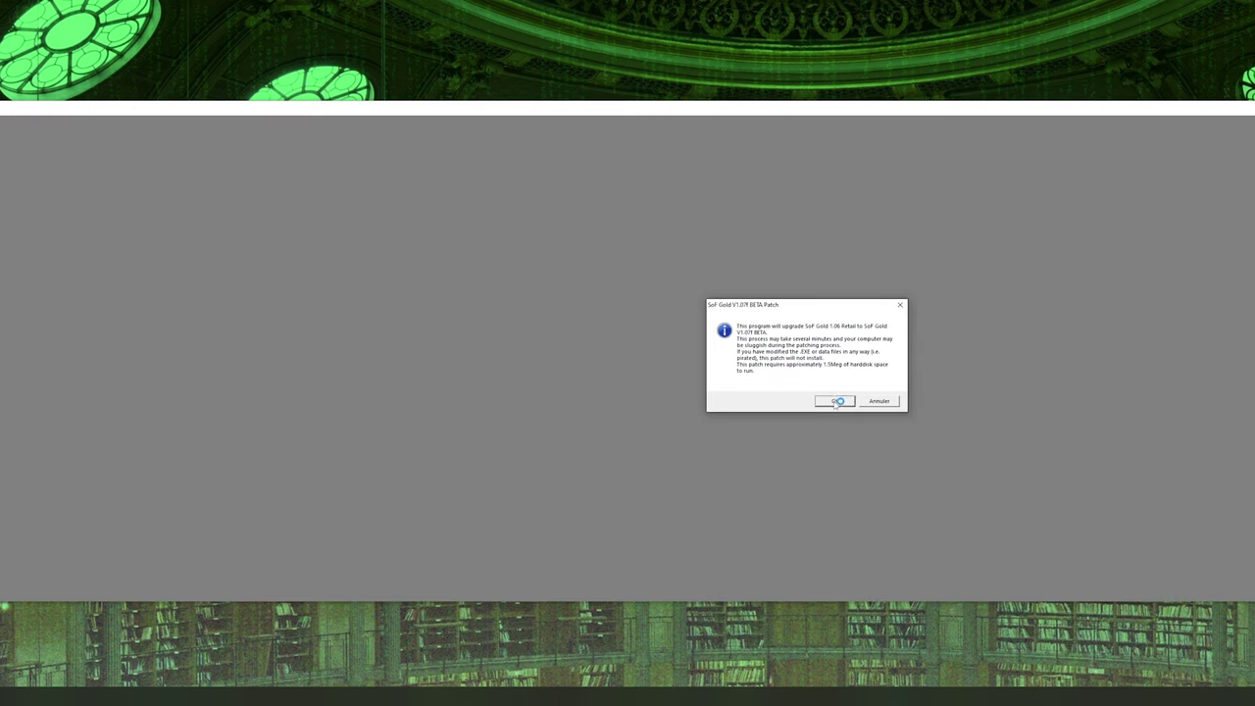
{"action": "left_click", "coordinate": [833, 401]}
{"action": "left_click", "coordinate": [803, 382]}
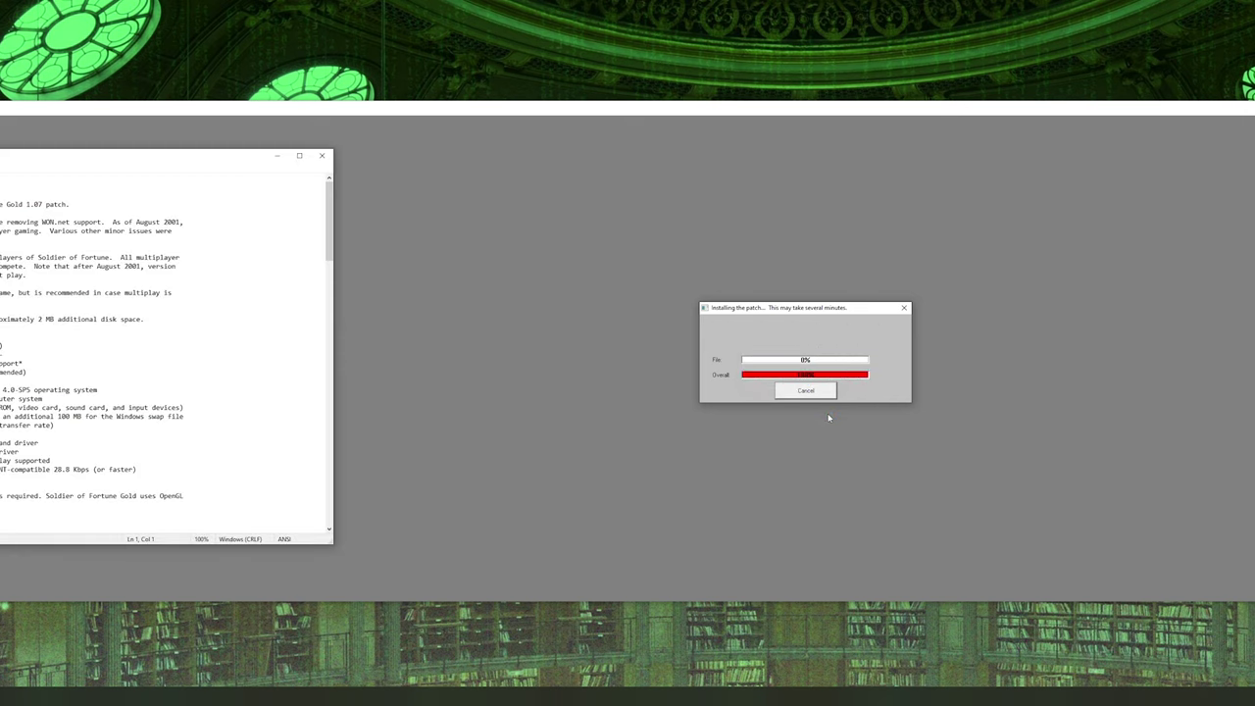
{"action": "left_click", "coordinate": [321, 154]}
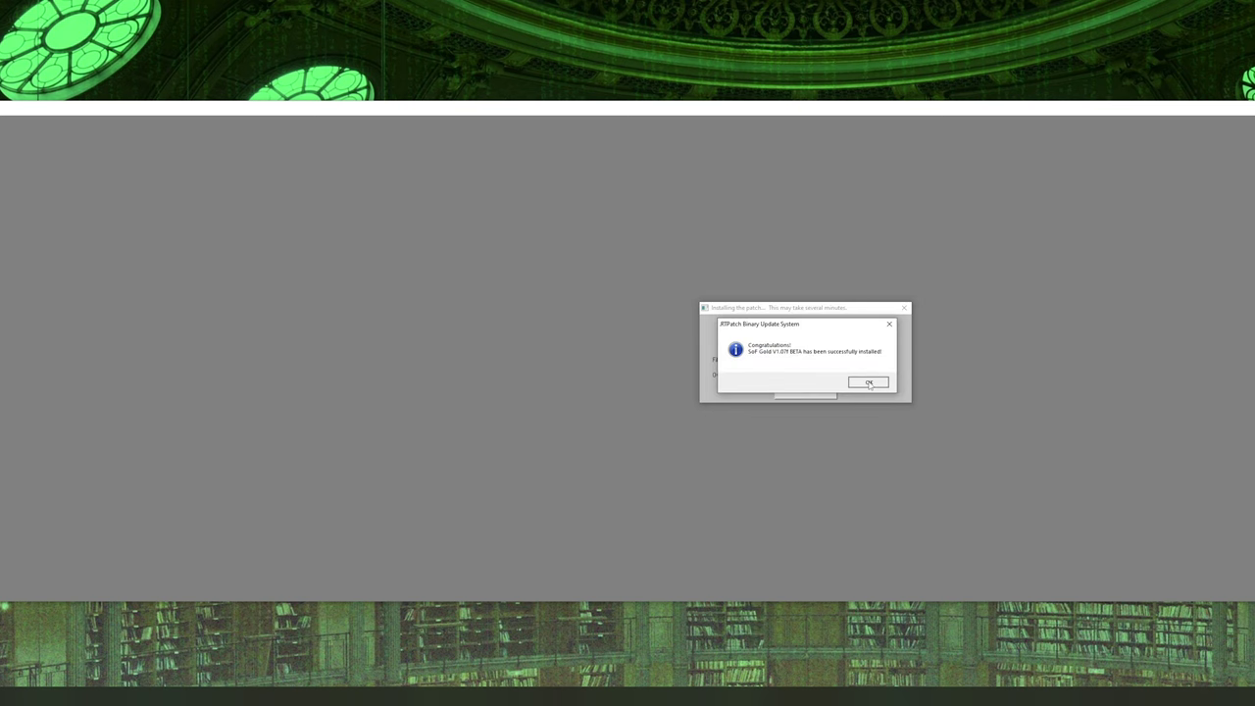
{"action": "left_click", "coordinate": [868, 383]}
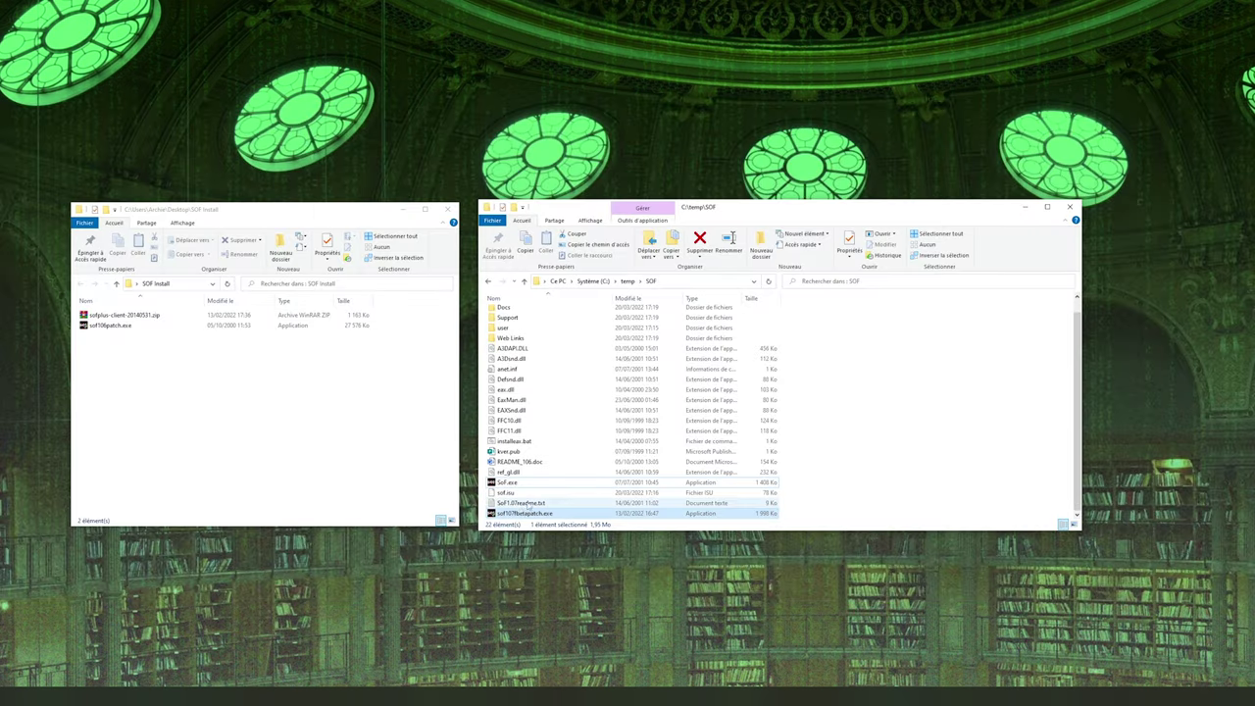
{"action": "left_click", "coordinate": [193, 456]}
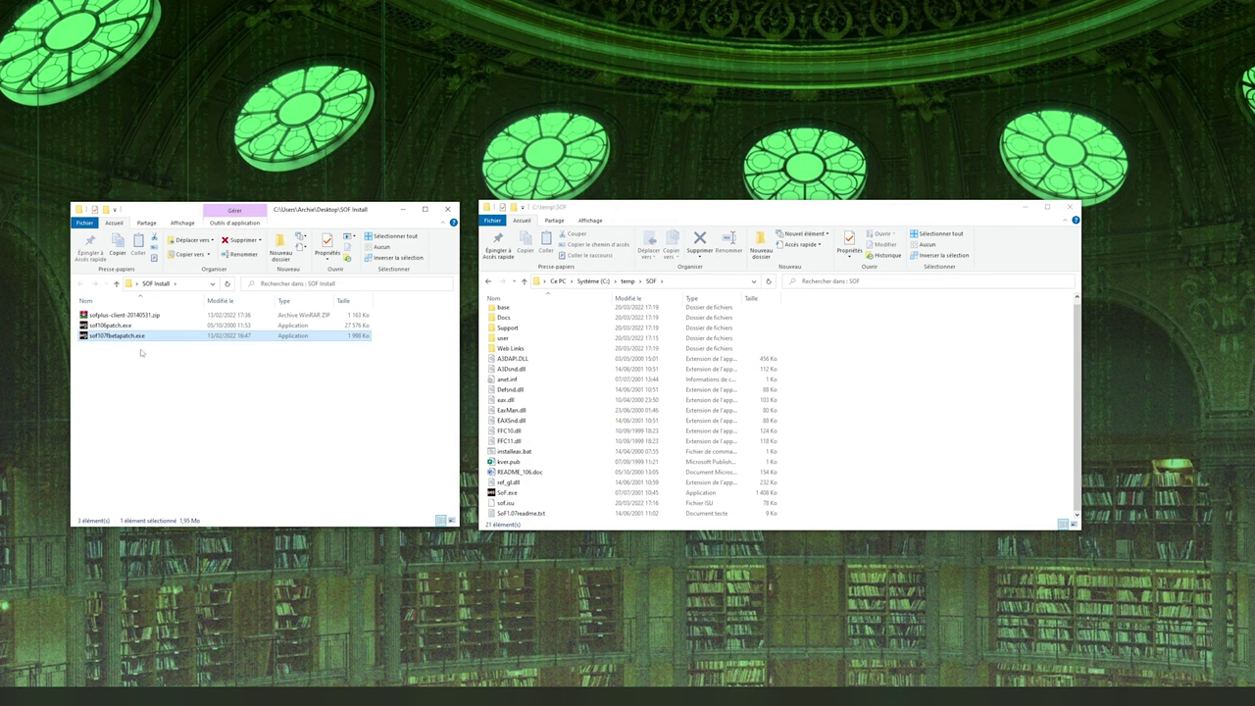
Extract all contents of sofplus-client-20140531.zip into C:\temp\SOF, replacing the existing SoF.exe
{"action": "double_click", "coordinate": [117, 316]}
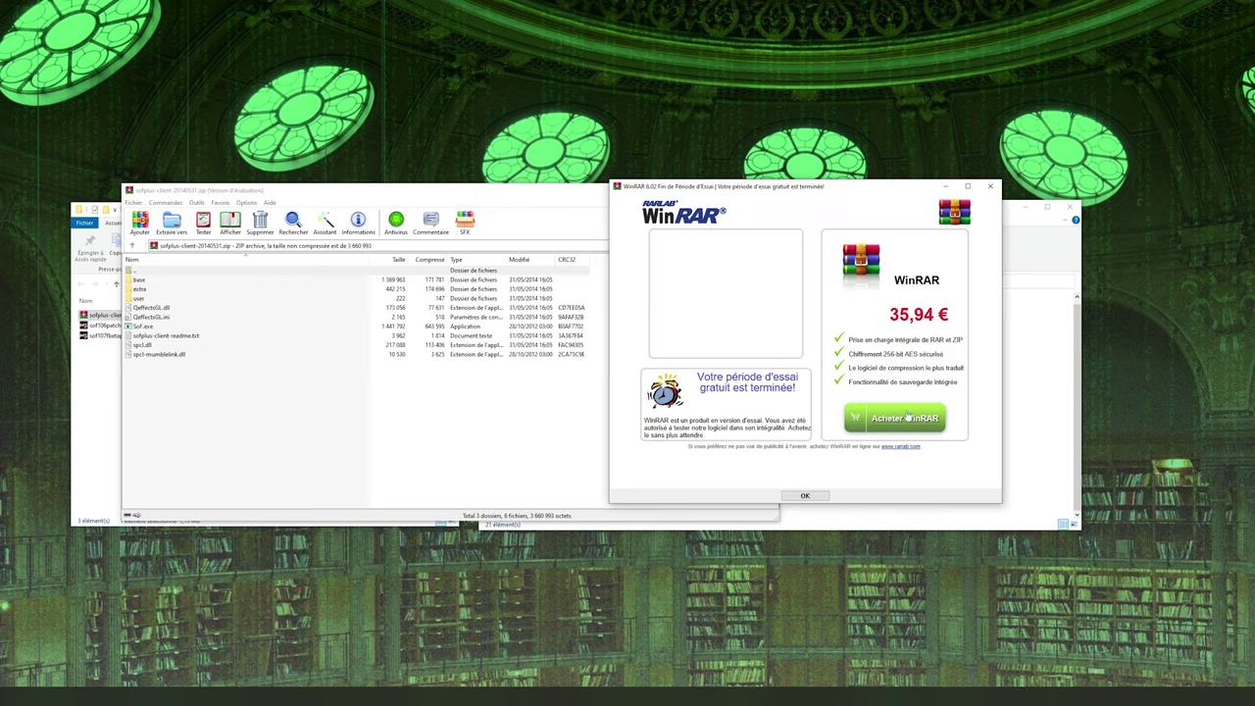
{"action": "left_click", "coordinate": [990, 185]}
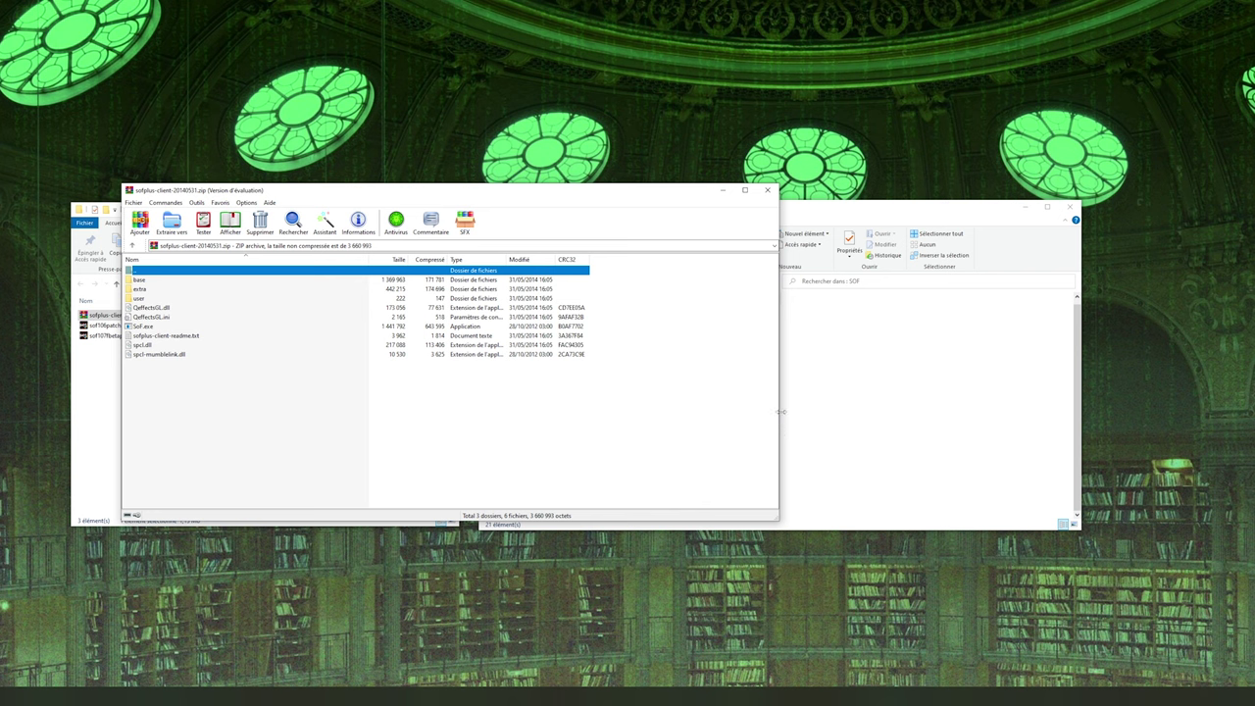
{"action": "left_click_drag", "start_coordinate": [781, 412], "coordinate": [580, 412]}
{"action": "left_click", "coordinate": [155, 439]}
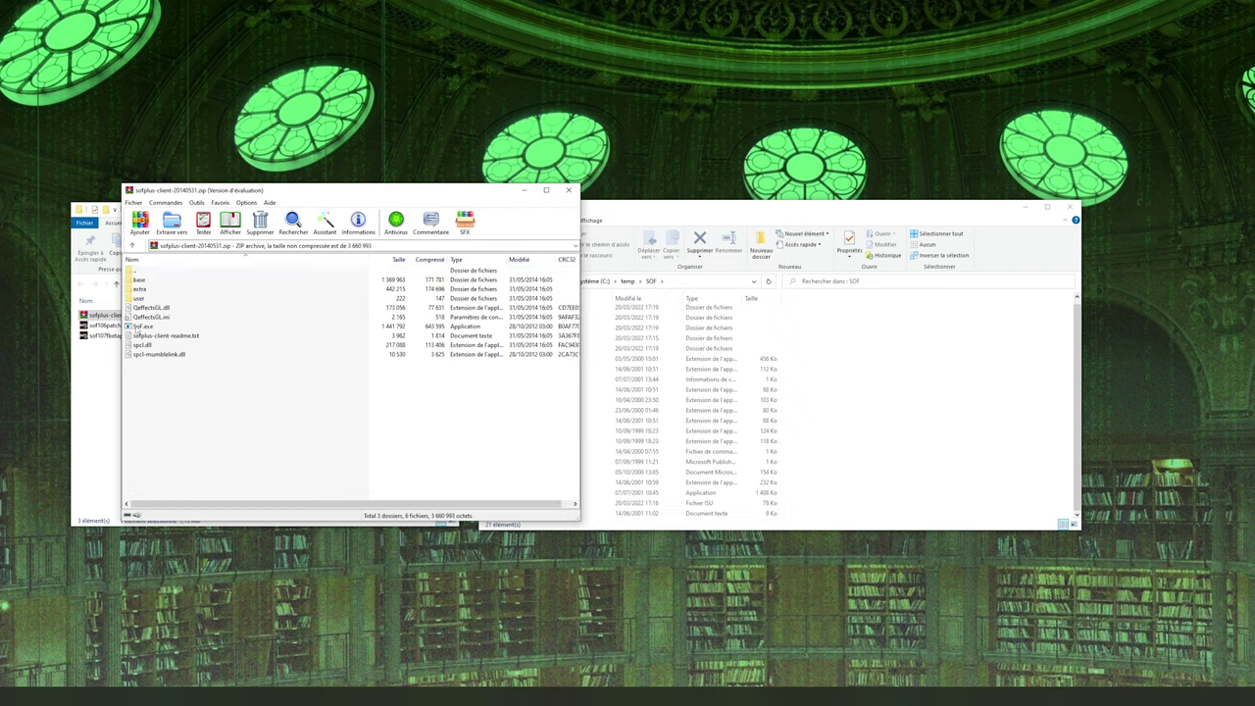
{"action": "left_click", "coordinate": [137, 326]}
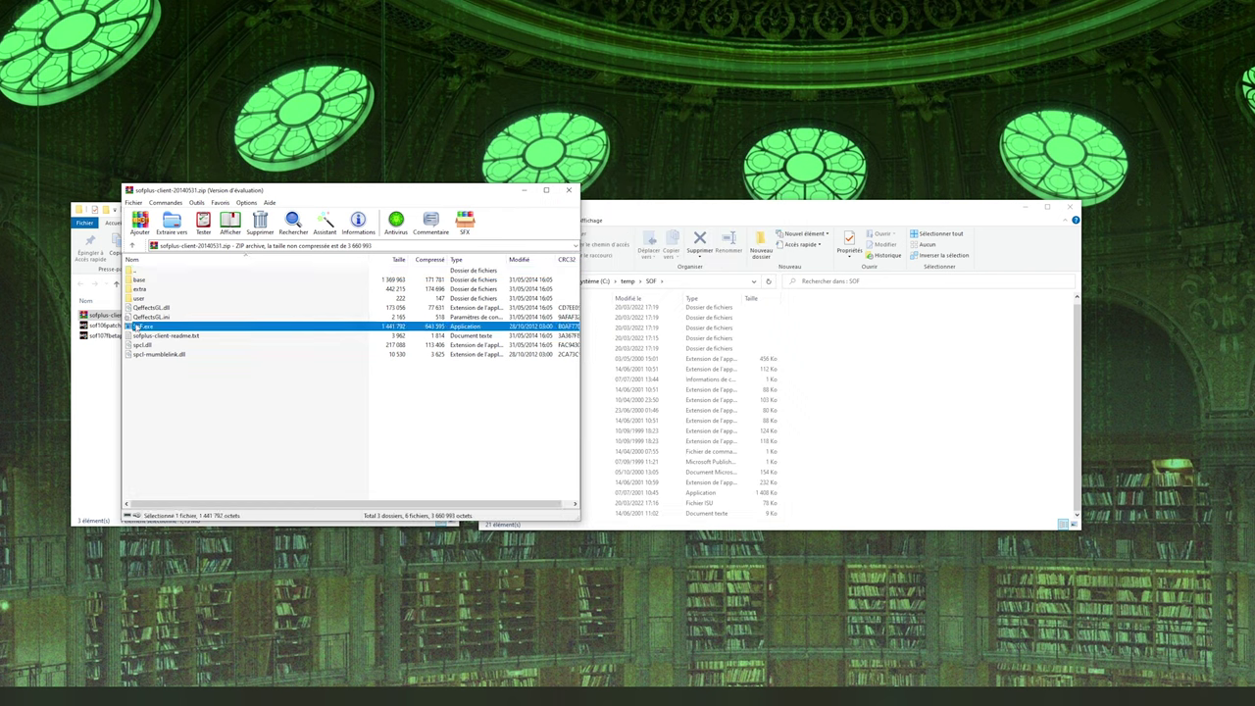
{"action": "left_click_drag", "start_coordinate": [217, 394], "coordinate": [145, 342]}
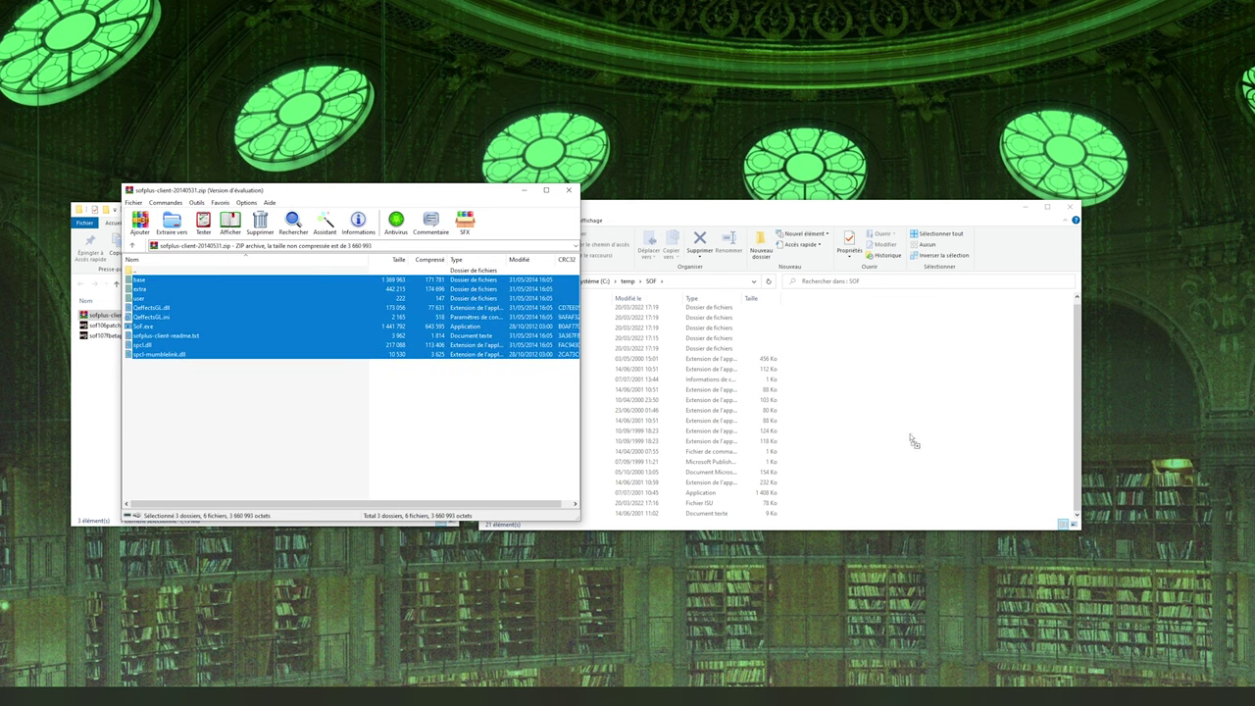
{"action": "left_click_drag", "start_coordinate": [913, 441], "coordinate": [839, 427]}
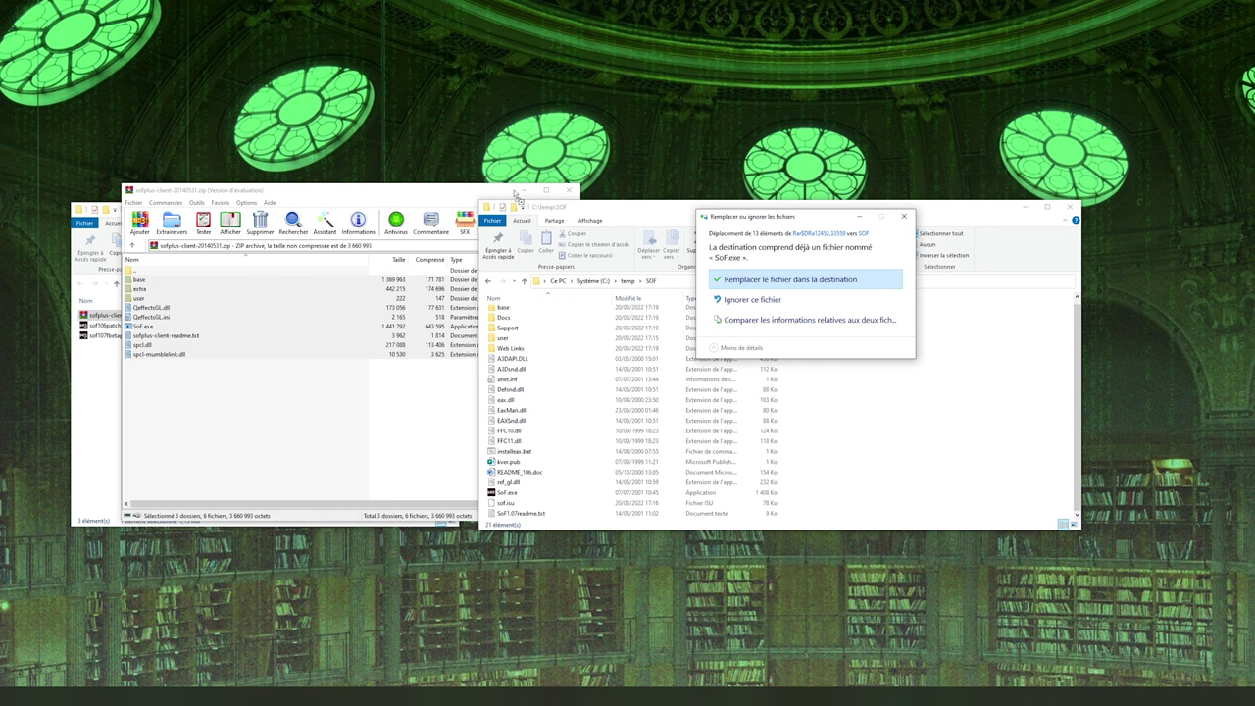
{"action": "left_click", "coordinate": [737, 280]}
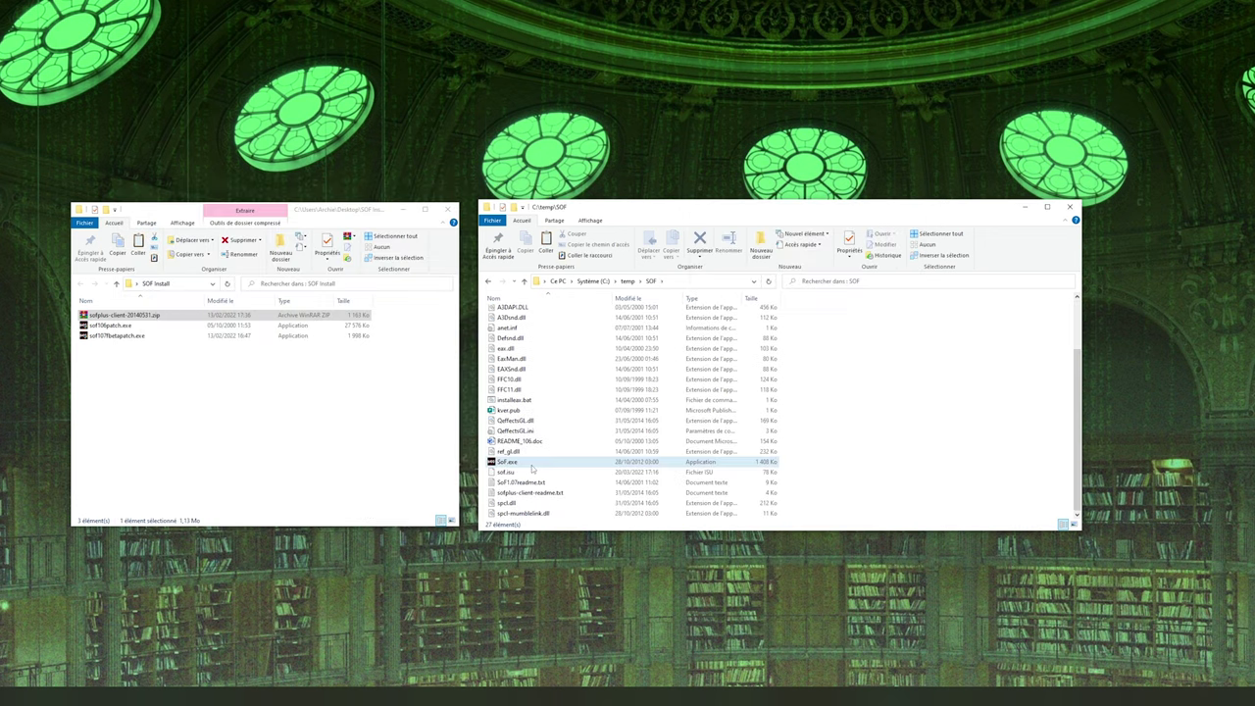
Duplicate SoF.exe inside C:\temp\SOF and rename the copy MOHAA.exe
{"action": "right_click", "coordinate": [533, 469]}
{"action": "left_click", "coordinate": [512, 462]}
{"action": "right_click", "coordinate": [512, 462]}
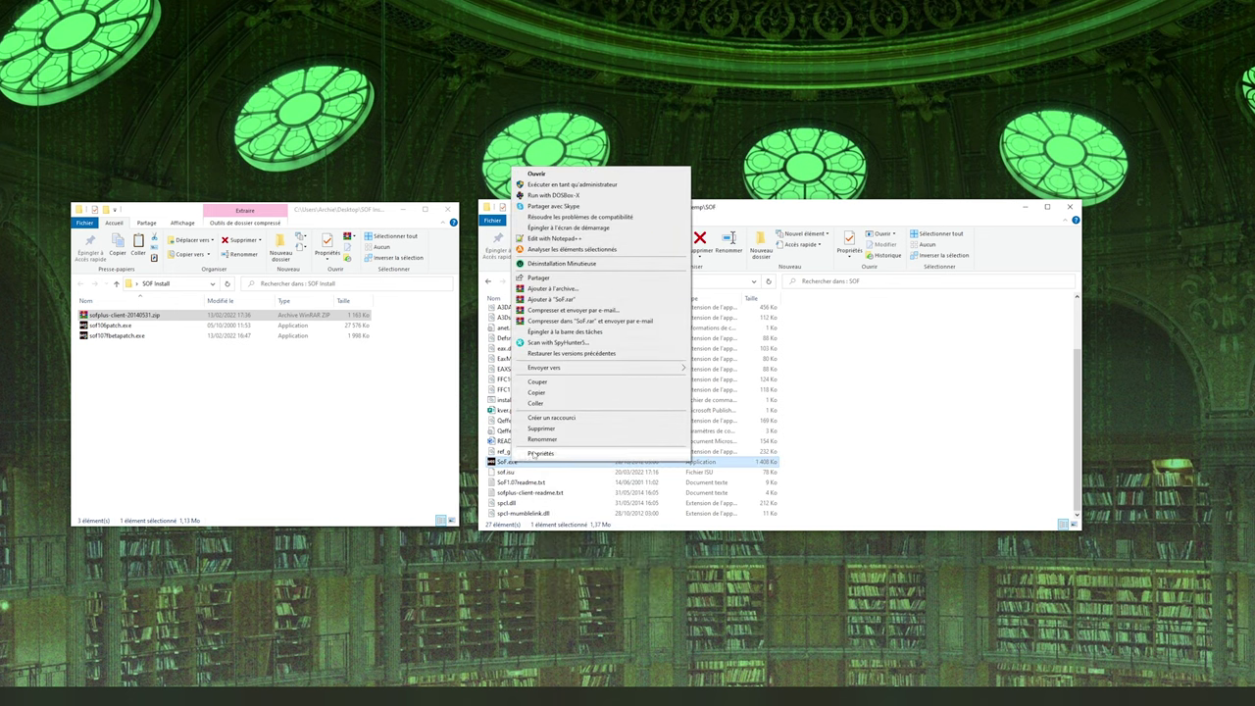
{"action": "left_click", "coordinate": [579, 394]}
{"action": "right_click", "coordinate": [797, 434]}
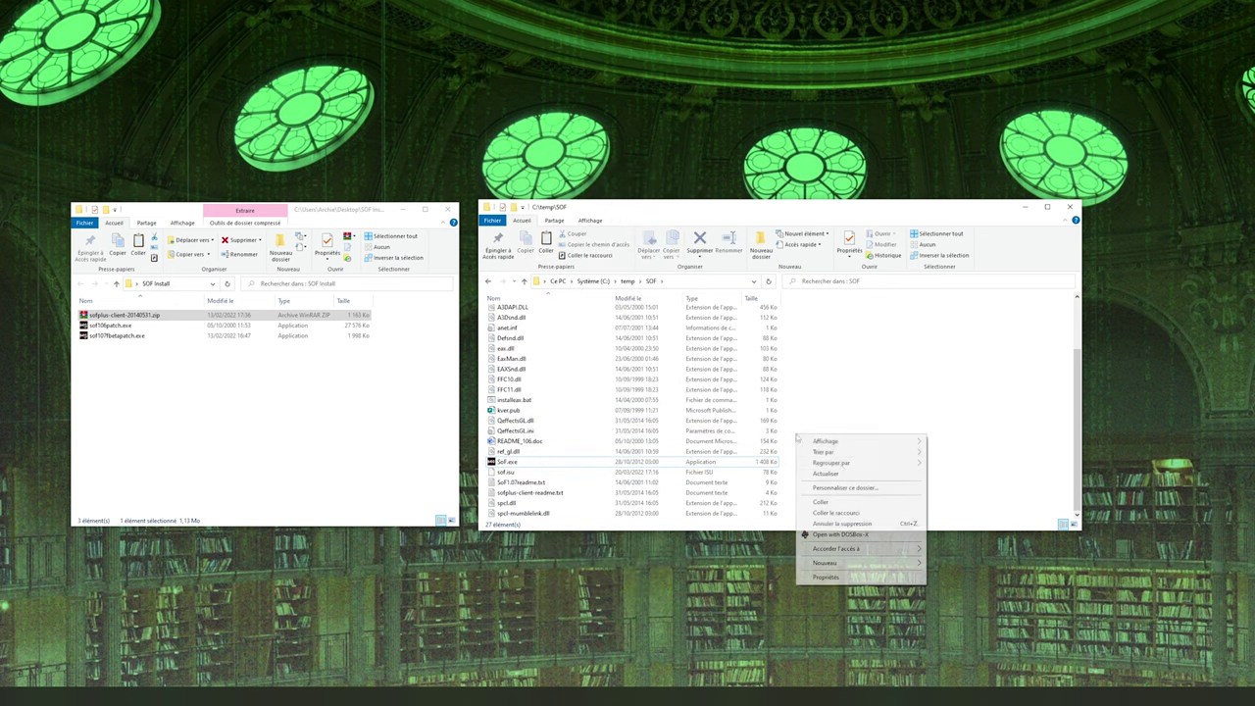
{"action": "left_click", "coordinate": [830, 504]}
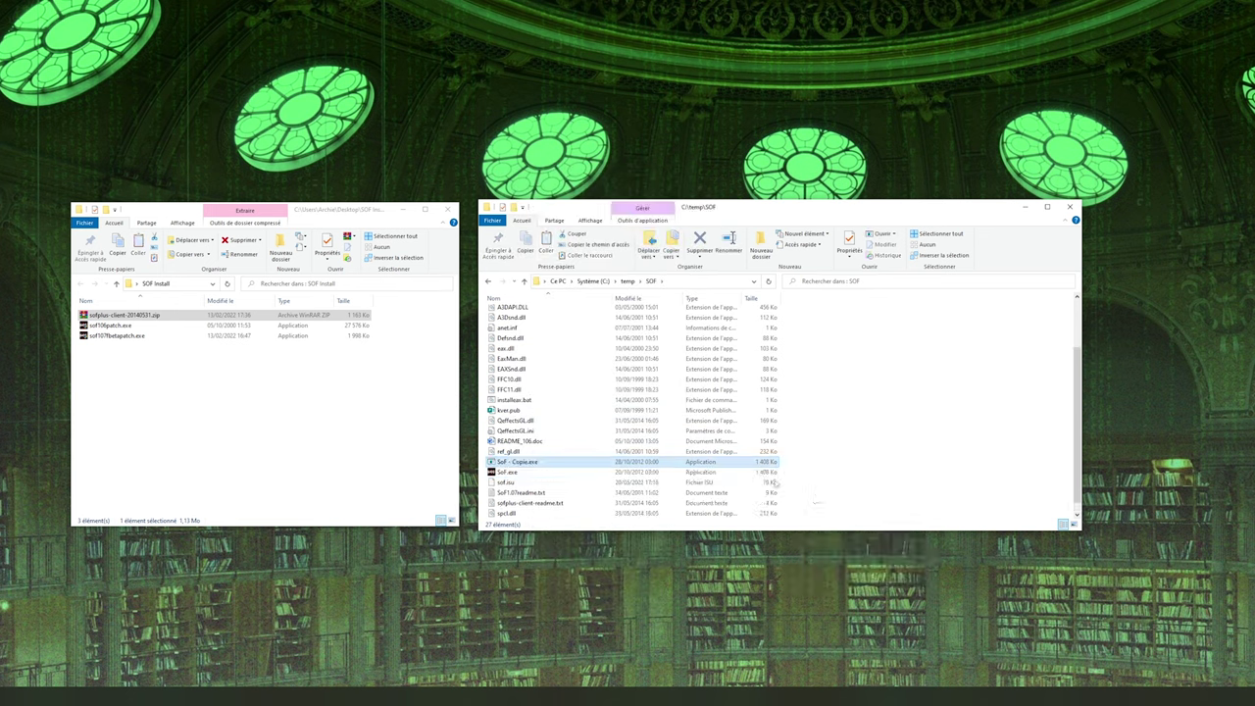
{"action": "right_click", "coordinate": [509, 461]}
{"action": "left_click", "coordinate": [540, 441]}
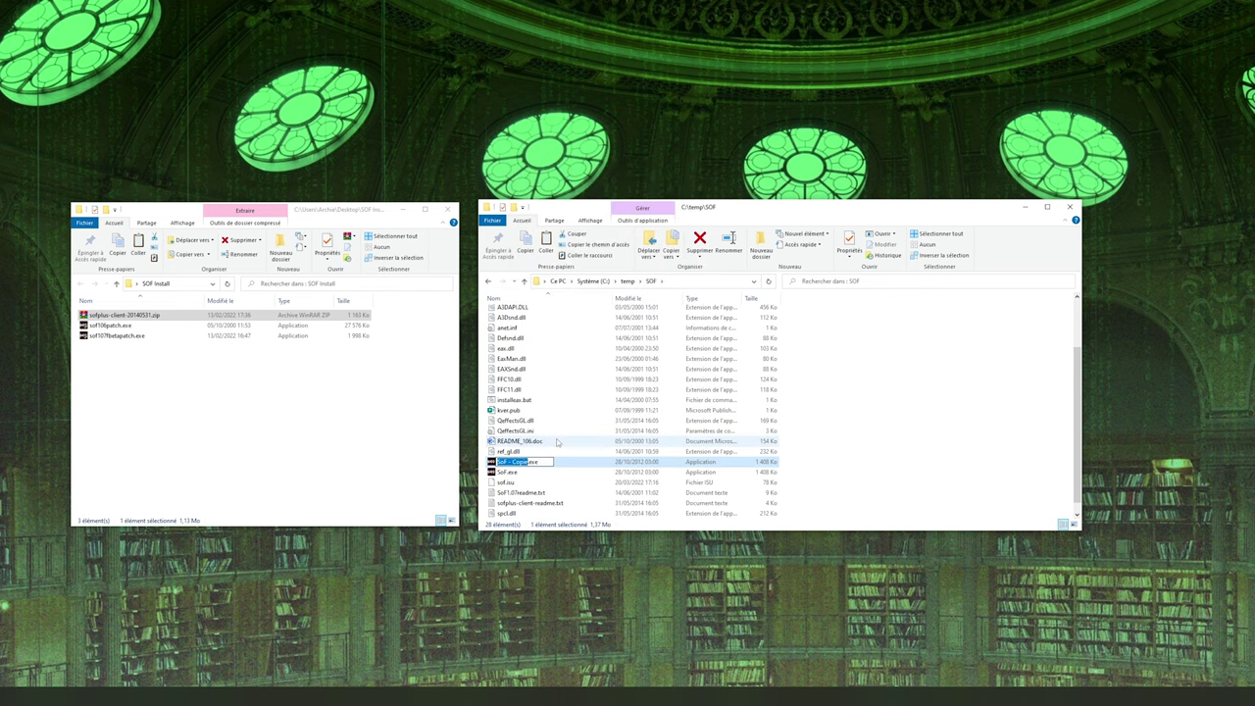
{"action": "type", "text": "MOHAA"}
{"action": "key", "text": "Return"}
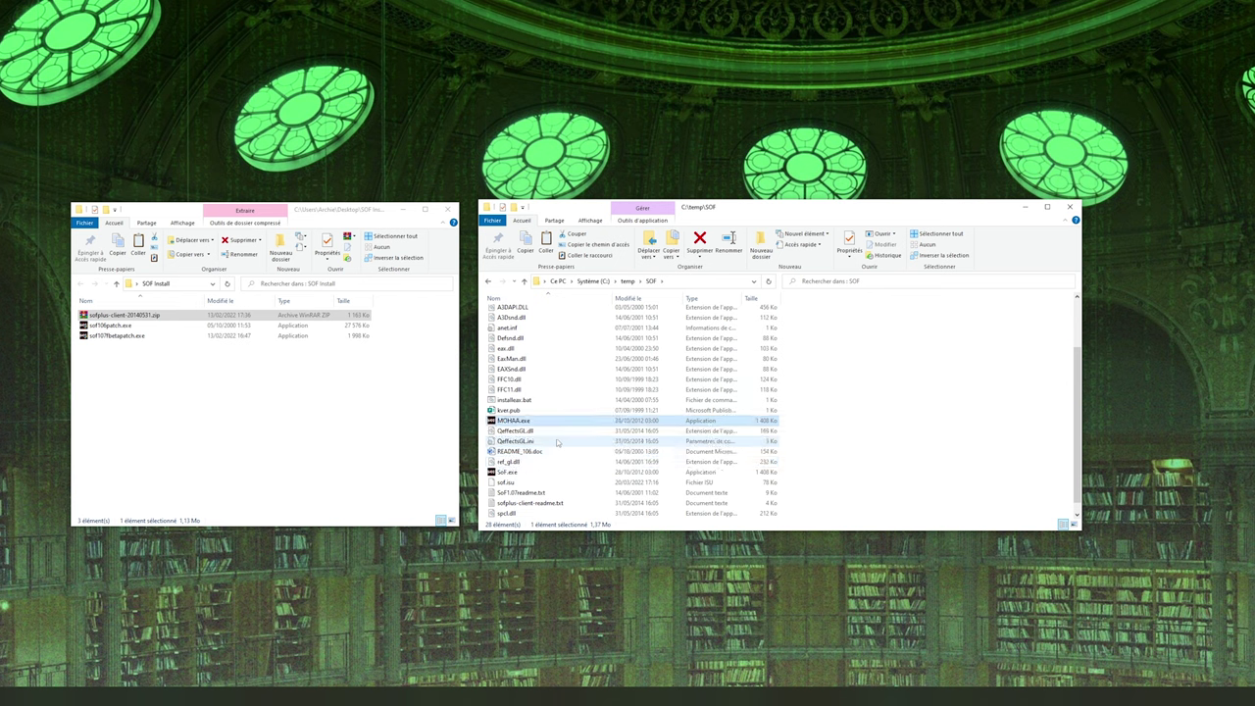
Open the game's display settings, choose the predefined 5120 x 1440 resolution and apply the modifications
{"action": "left_click", "coordinate": [403, 209]}
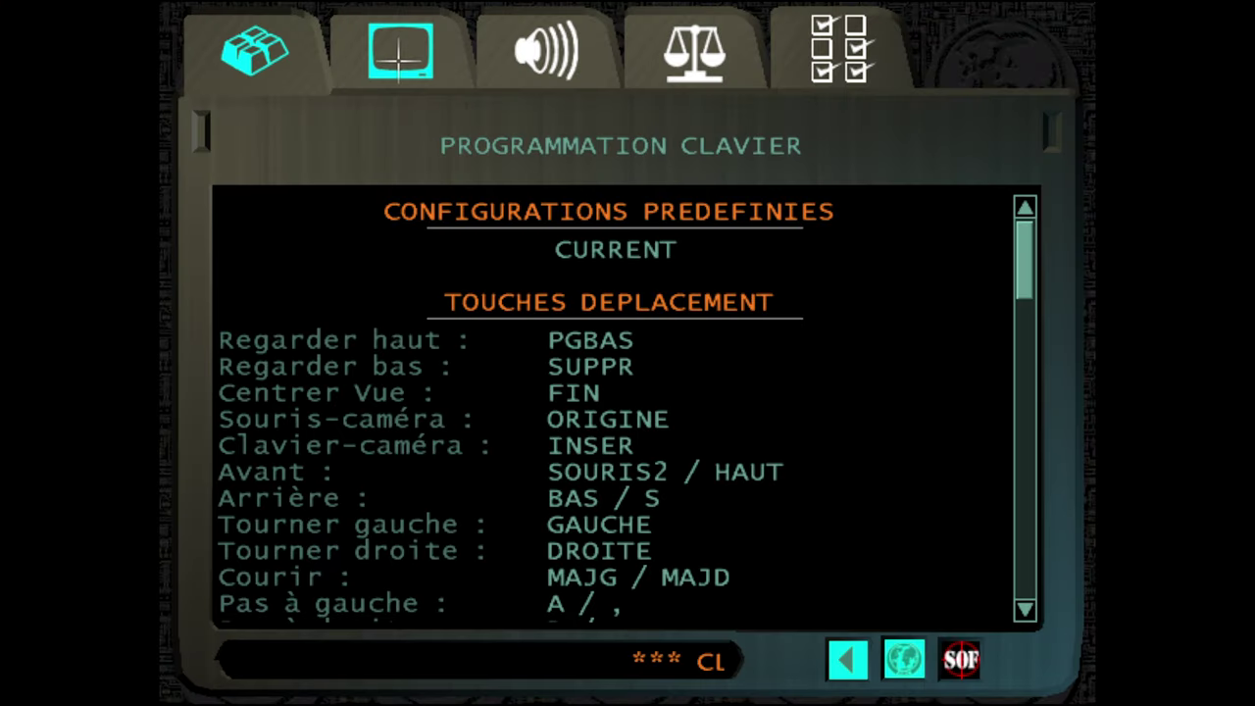
{"action": "left_click", "coordinate": [400, 51]}
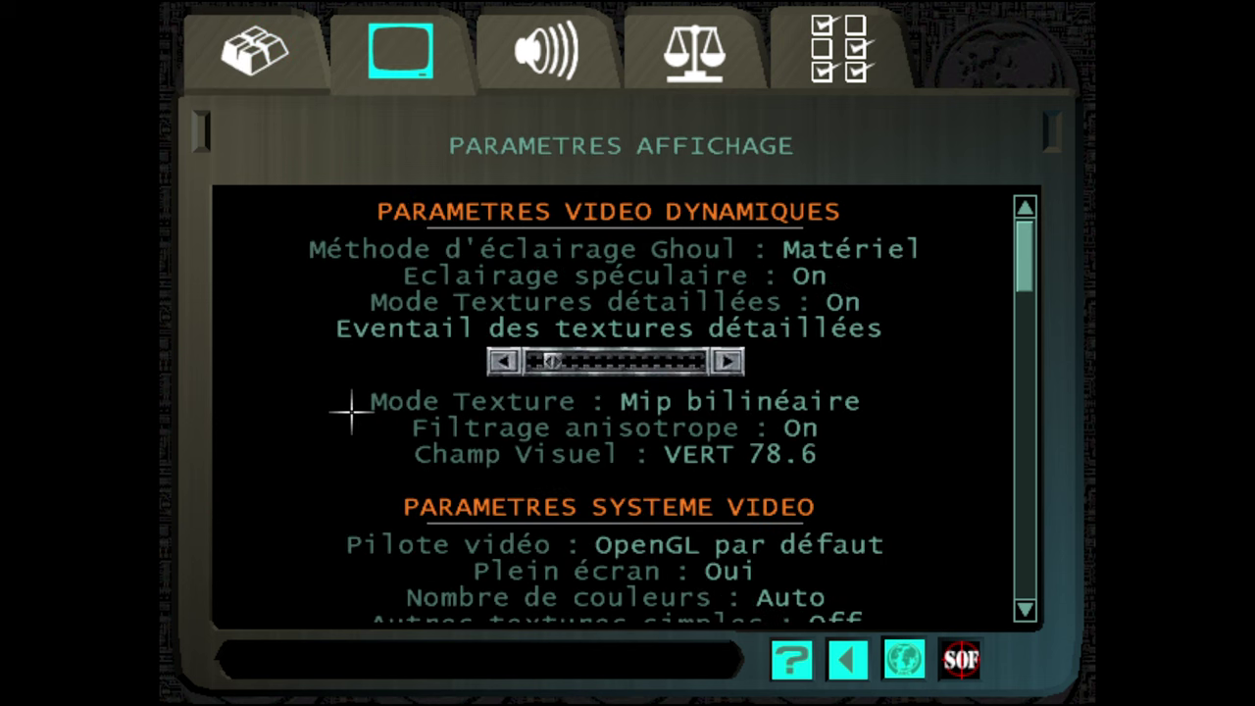
{"action": "scroll", "coordinate": [527, 453], "scroll_direction": "down", "scroll_amount": 15}
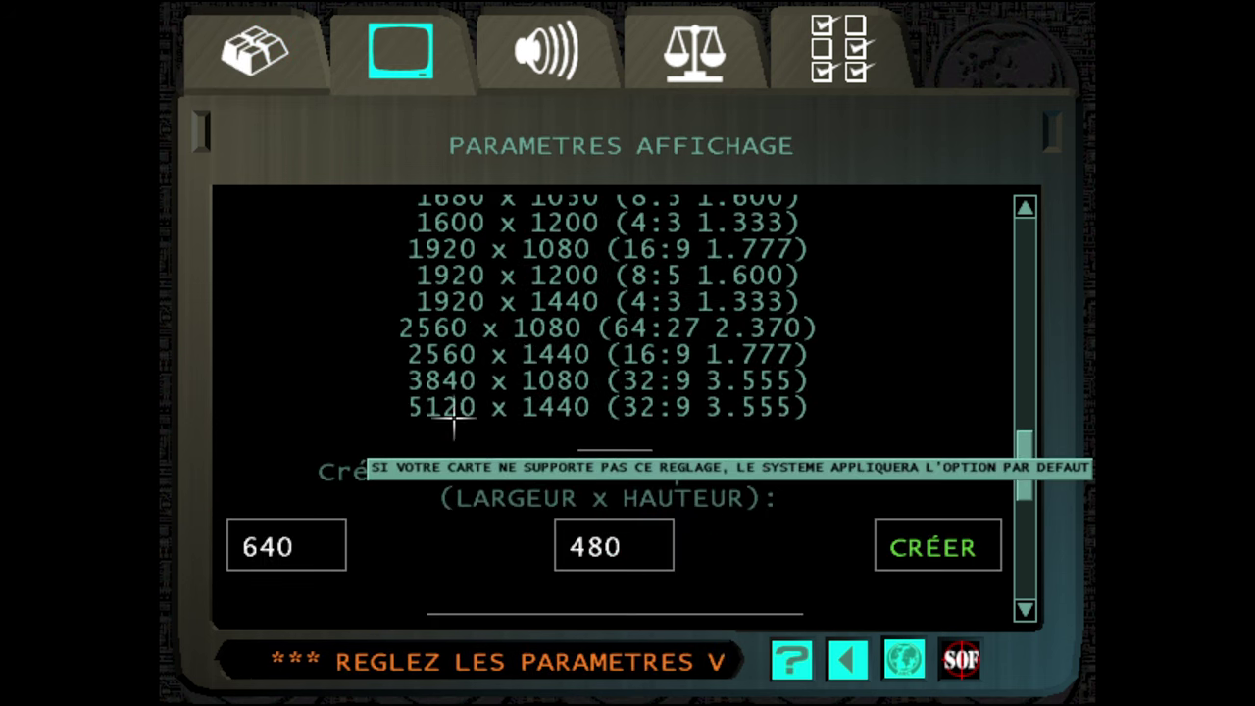
{"action": "scroll", "coordinate": [480, 409], "scroll_direction": "up", "scroll_amount": 14}
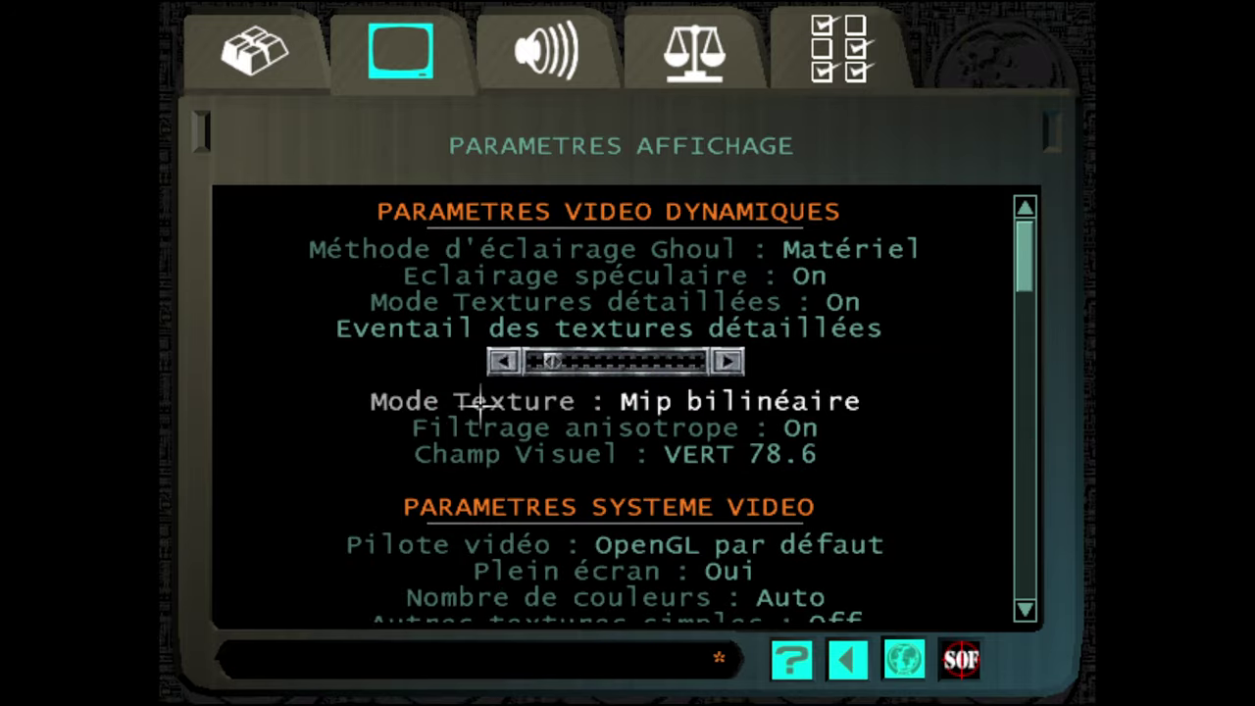
{"action": "key", "text": "Escape"}
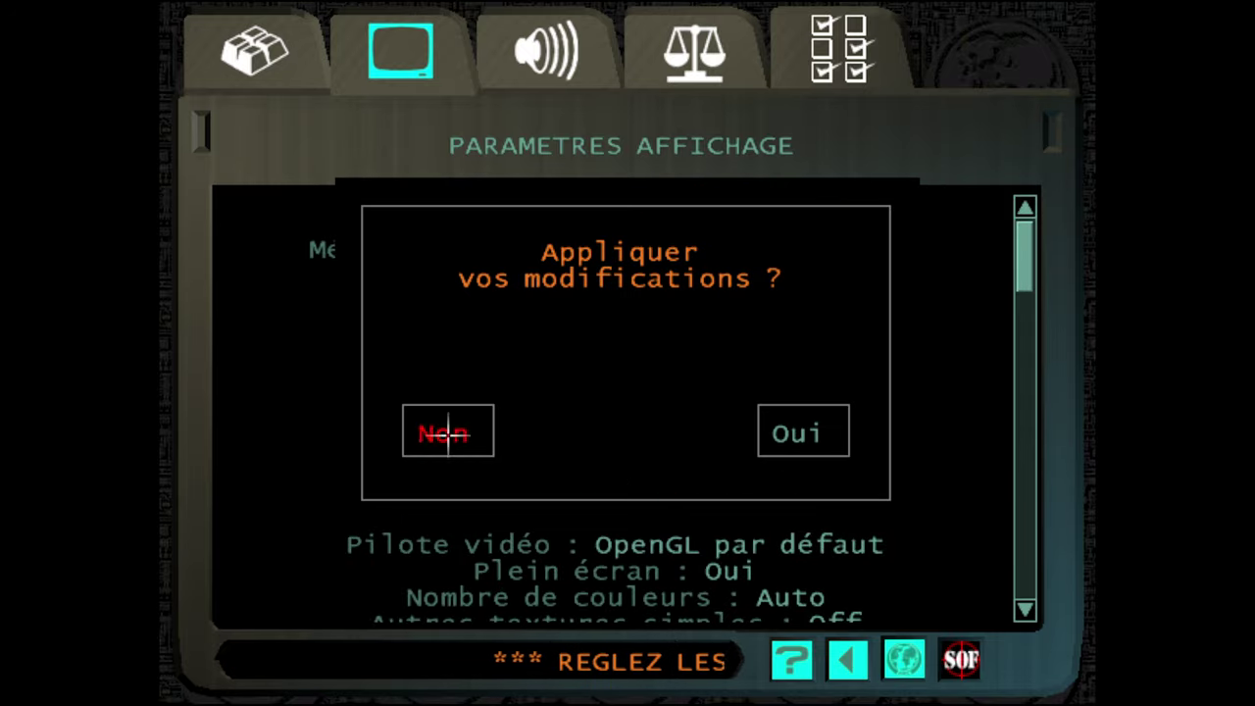
{"action": "left_click", "coordinate": [792, 411]}
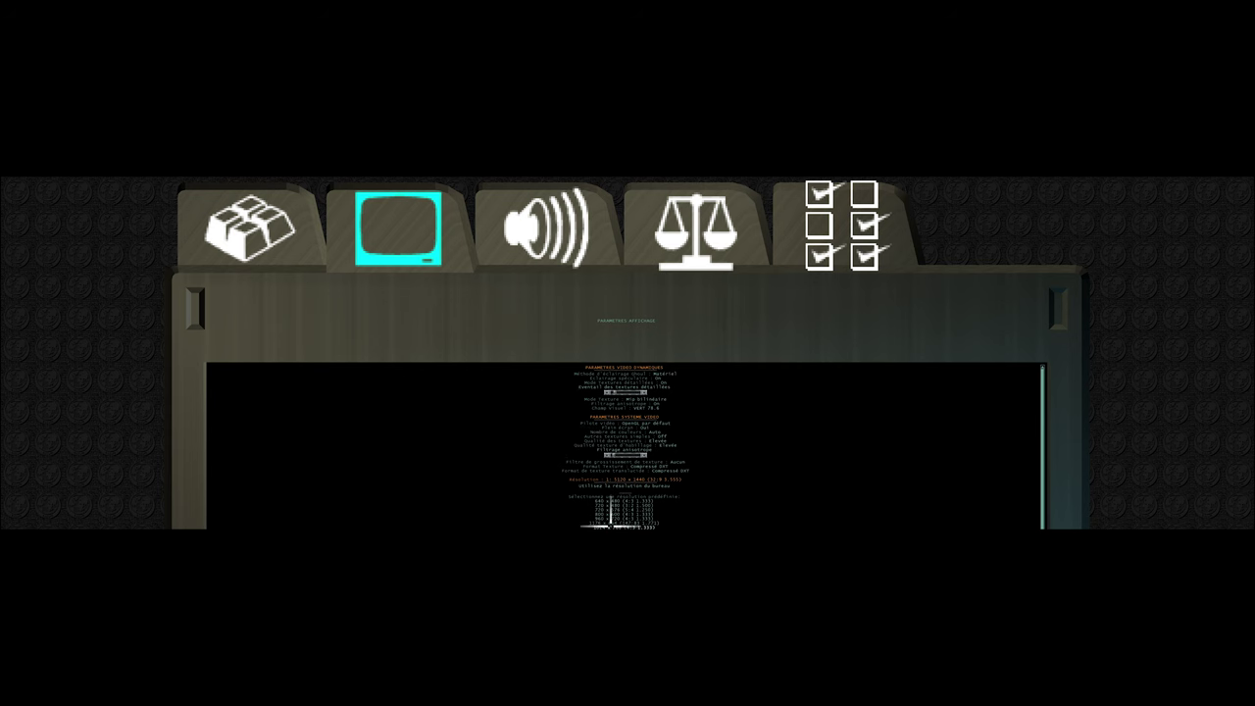
Try a smaller 4:3 resolution from the predefined list and apply the modifications
{"action": "left_click", "coordinate": [610, 526]}
{"action": "key", "text": "Escape"}
{"action": "left_click", "coordinate": [646, 366]}
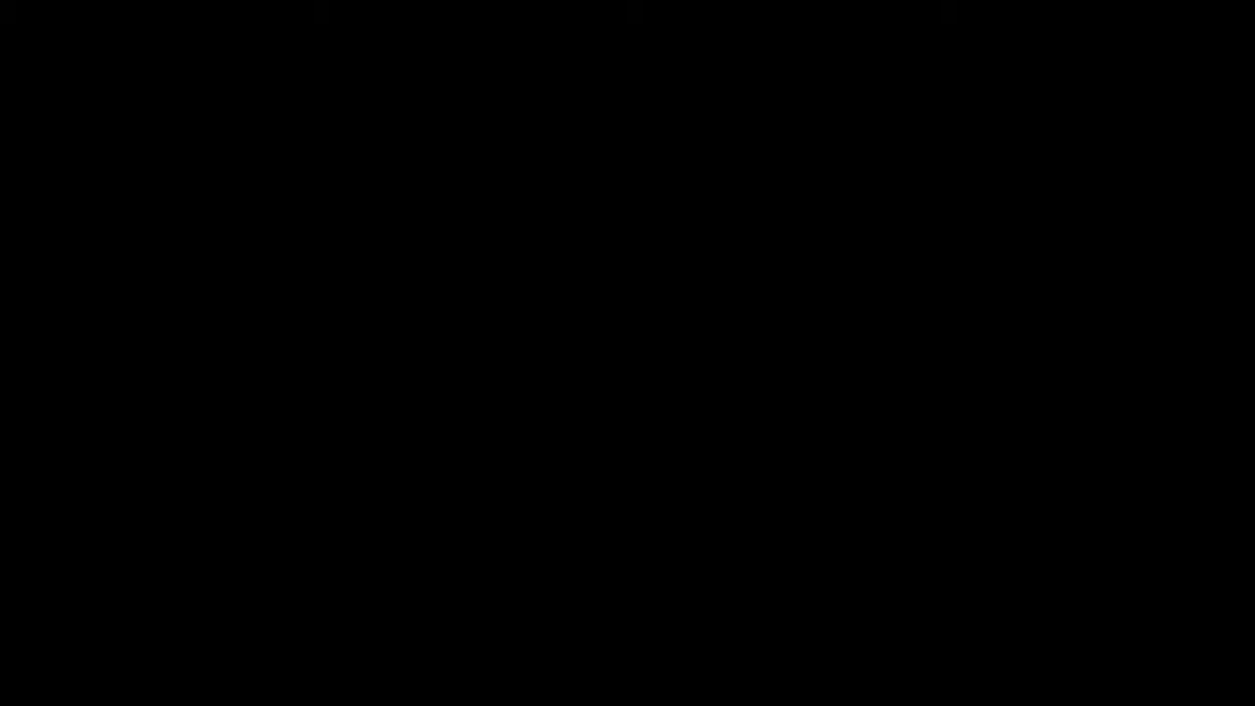
Set the resolution back to the predefined 5120 x 1440 and apply the modifications
{"action": "scroll", "coordinate": [578, 432], "scroll_direction": "down", "scroll_amount": 5}
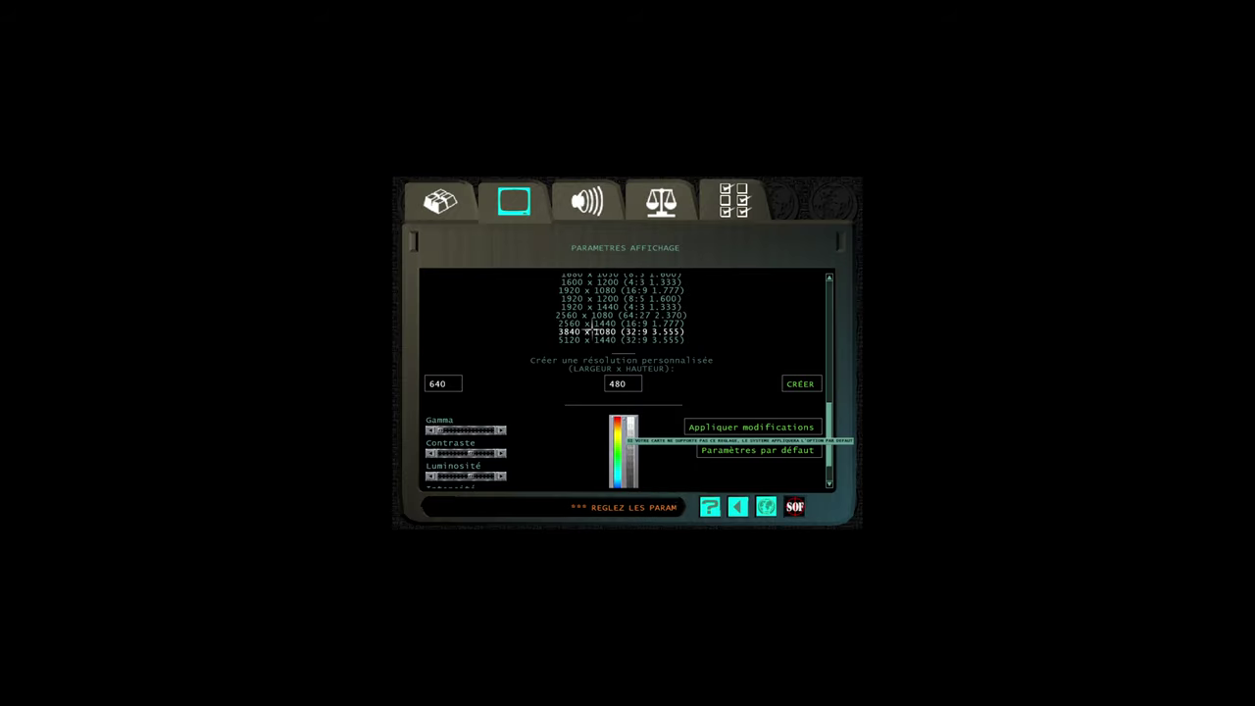
{"action": "key", "text": "Escape"}
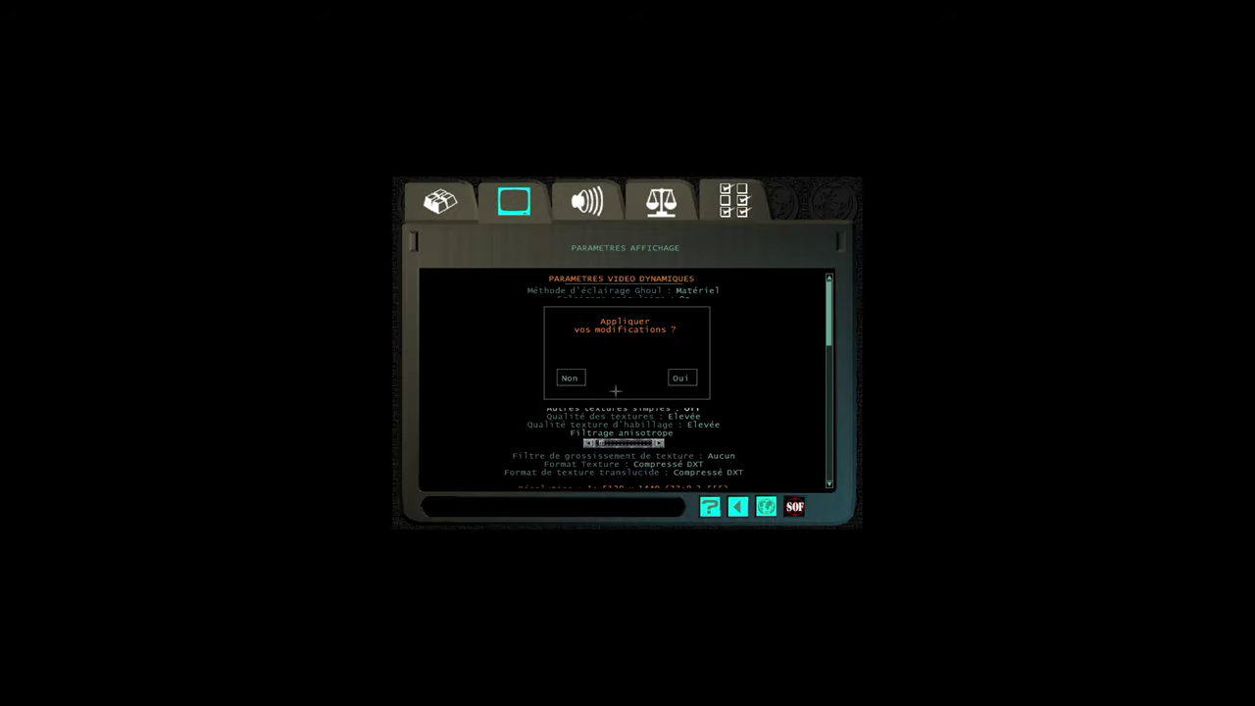
{"action": "left_click", "coordinate": [683, 374]}
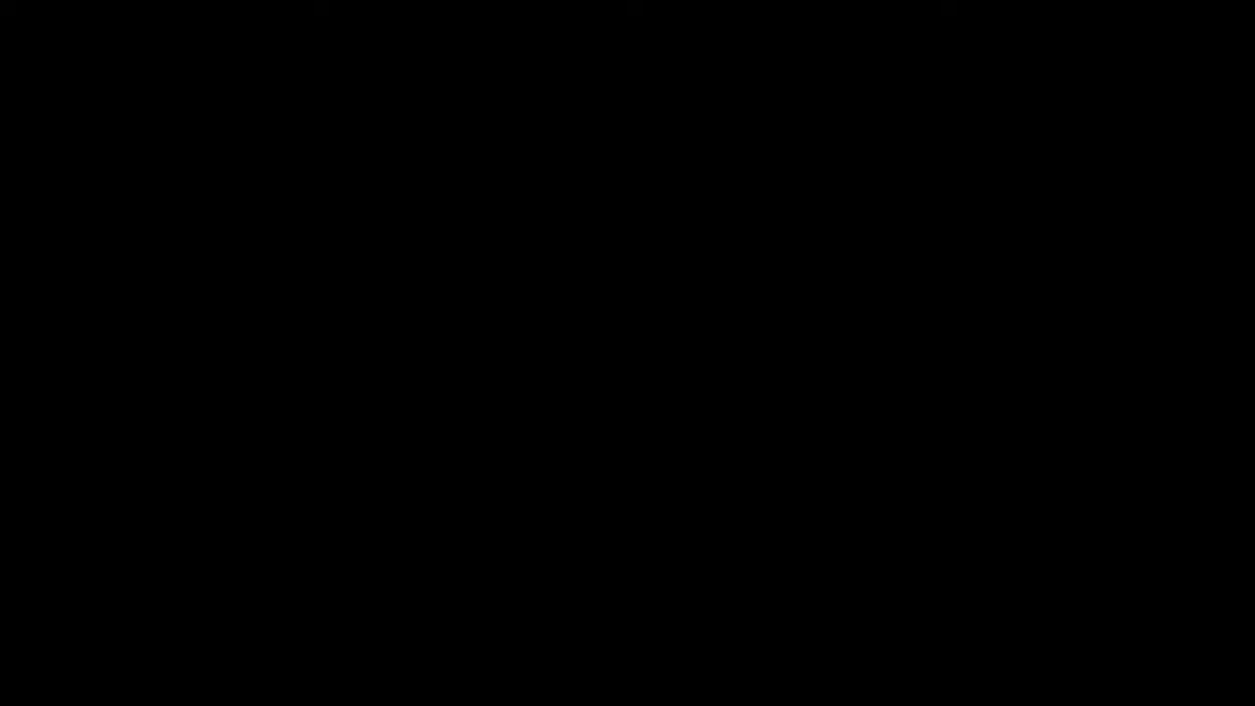